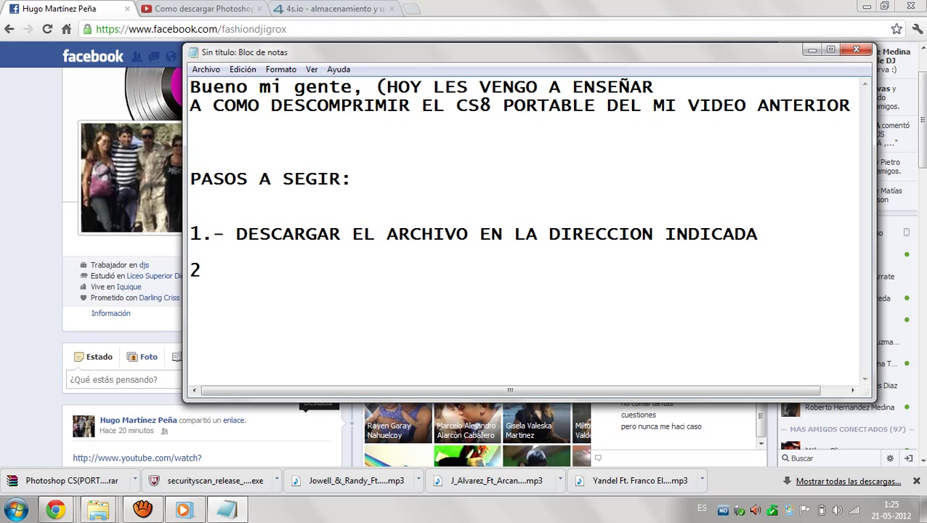
# Write item 2 of the note as "2.- IR A LA CARPETA DONDE GUARDAMOS NUESTRO ARCHIVO DE DESCARGA.".
pyautogui.write('OR')
pyautogui.press('BackSpace')
pyautogui.press('BackSpace')
pyautogui.press('BackSpace')
pyautogui.write('IR A LA C')
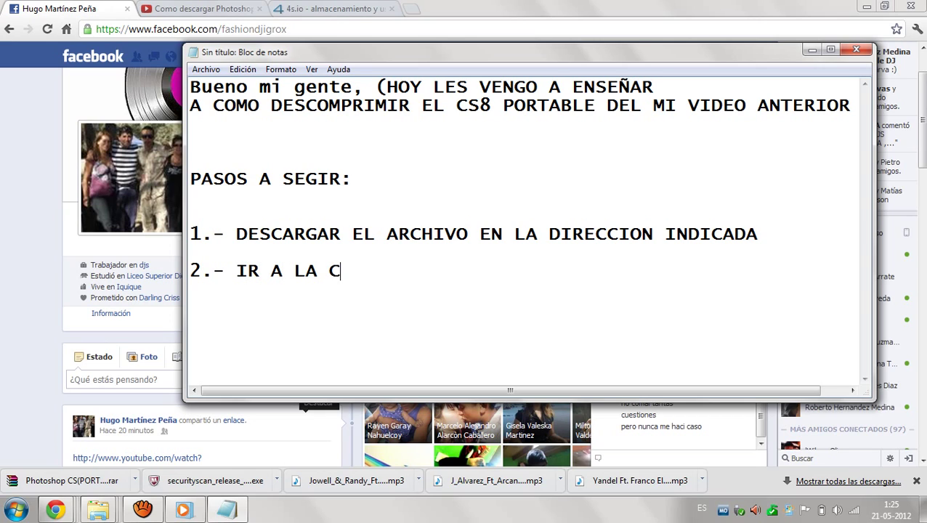
pyautogui.write('ARPETA')
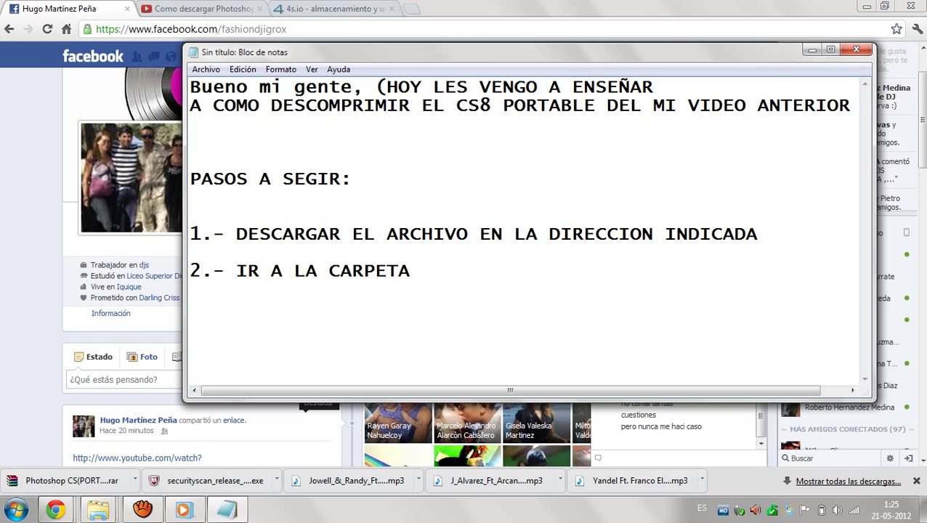
pyautogui.write(' DONDE ')
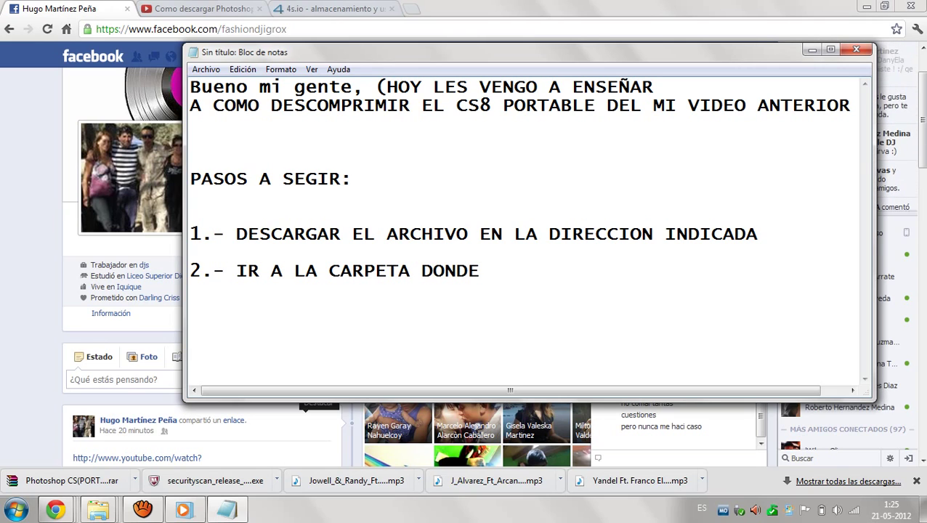
pyautogui.write('GUARDAMOS NUES')
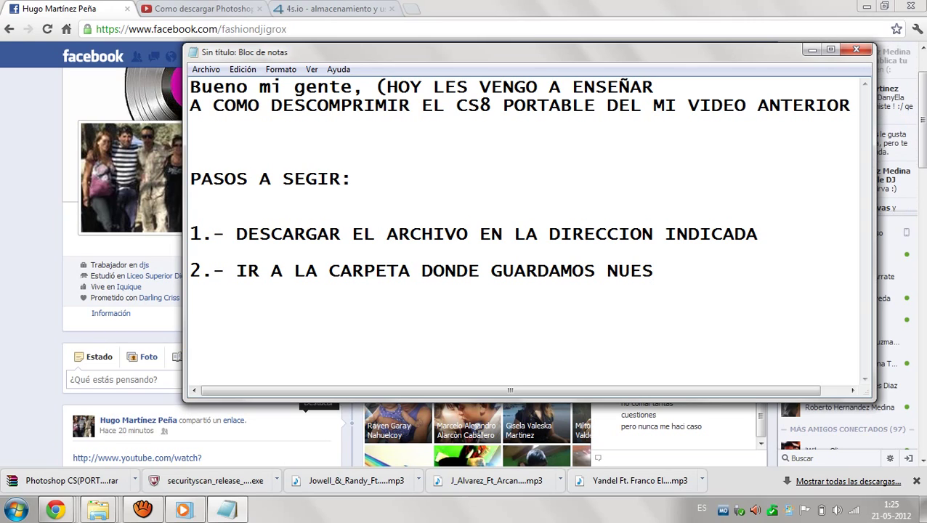
pyautogui.write('TRO ARCH')
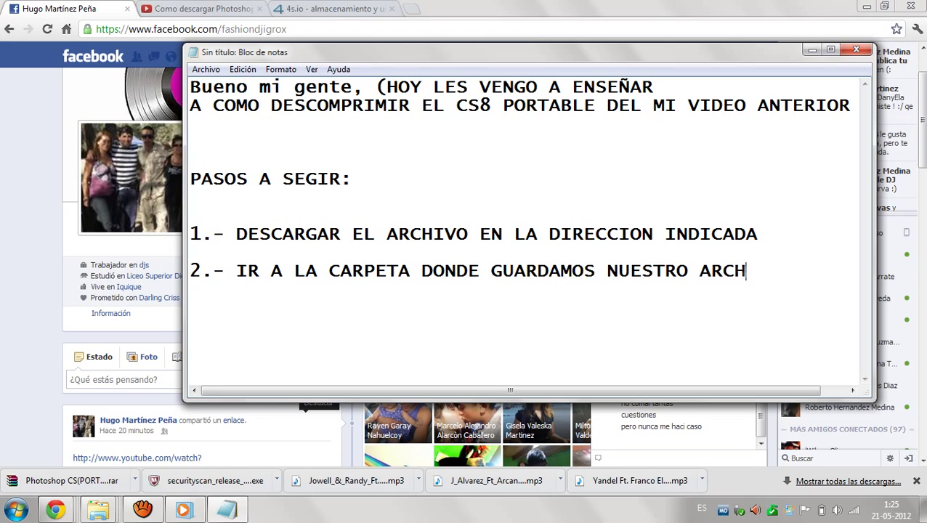
pyautogui.write('IVO DE DESCARGA.  ')
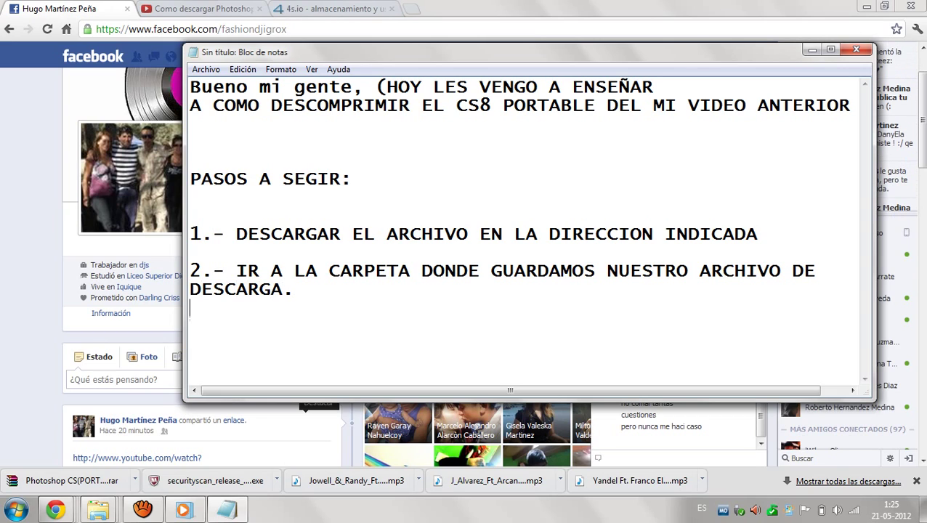
# Add item 3 to the note: "3.- DESCOMPRIMIR (AHORA MOSTRARE)".
pyautogui.write('3.- DESCO')
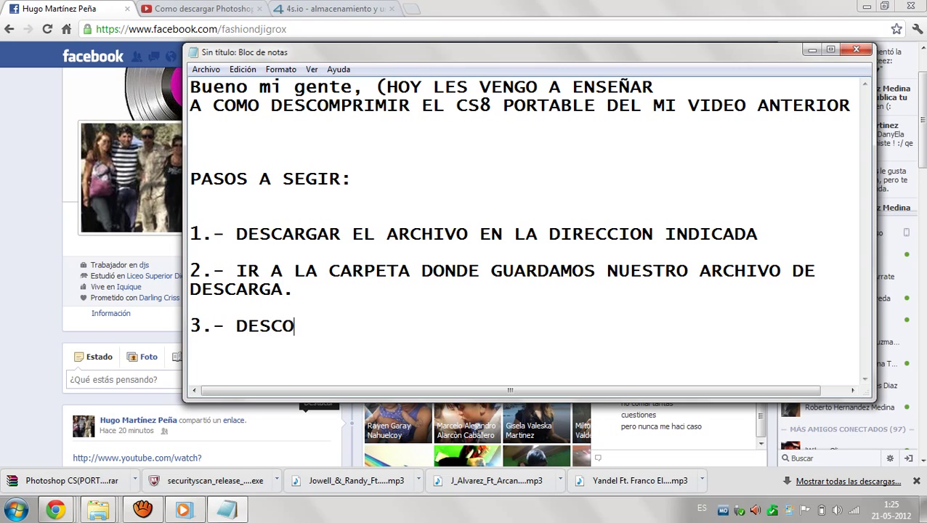
pyautogui.write('MPRIMIR')
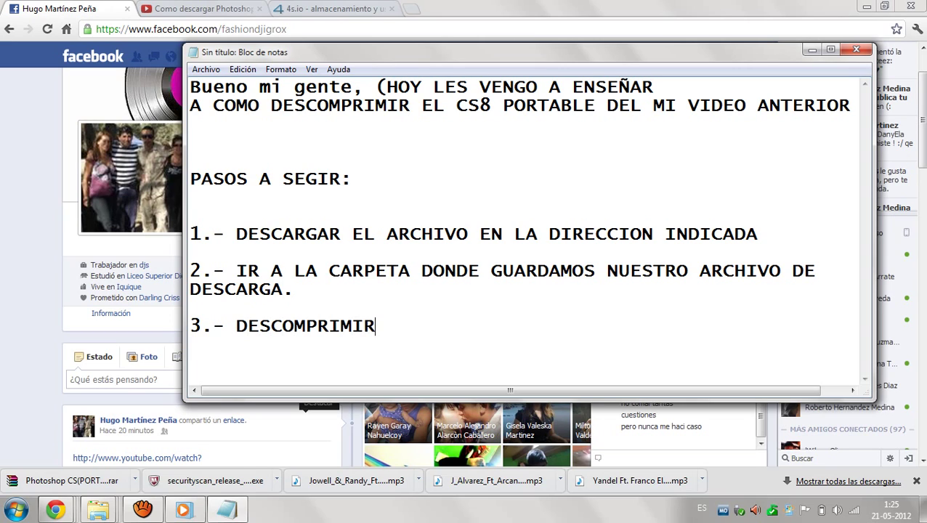
pyautogui.write(' (AHORA MOSTRAR')
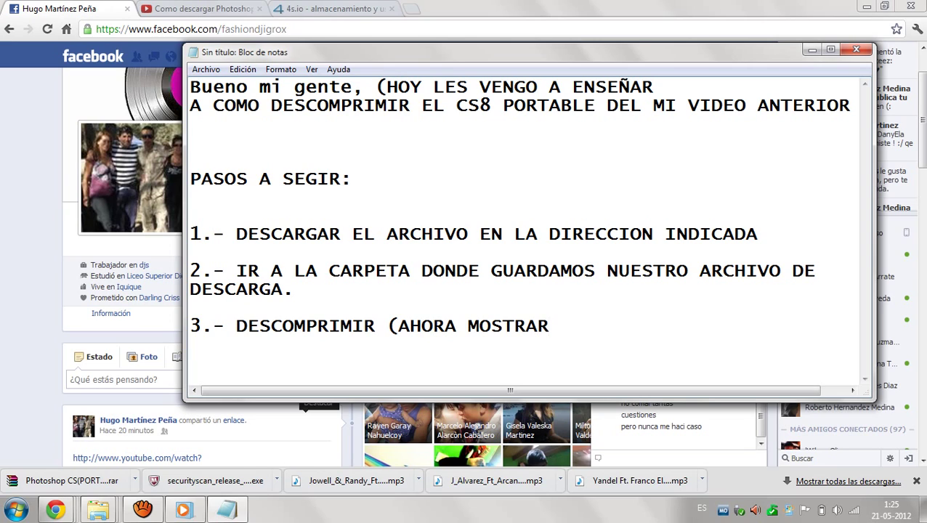
pyautogui.write('E)')
# Put the note away, open the Downloads folder in a maximized File Explorer window and select the Photoshop CS archive.
pyautogui.press('super+Down')
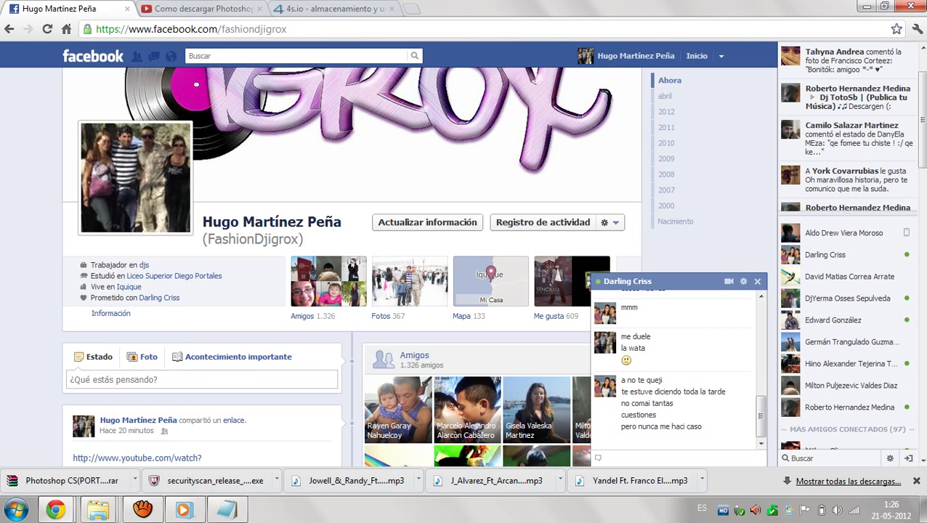
pyautogui.moveTo(98, 510)
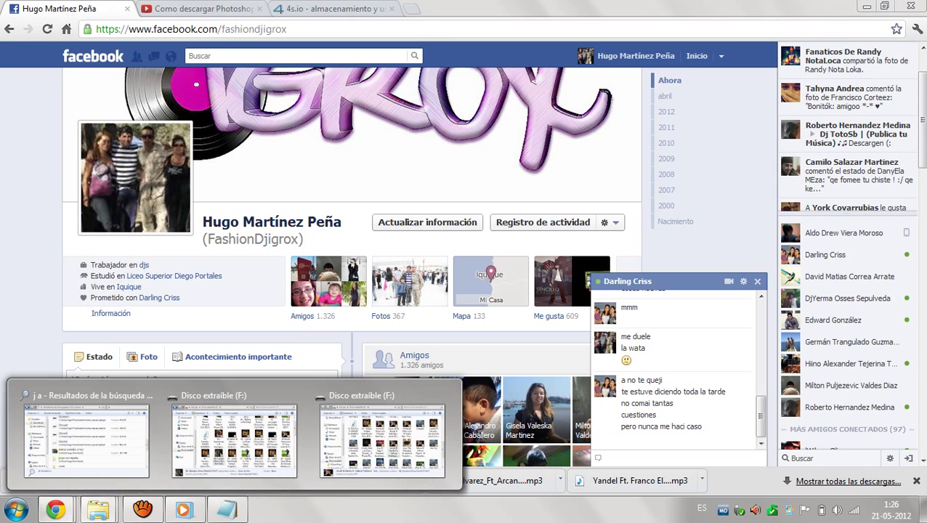
pyautogui.click(16, 510)
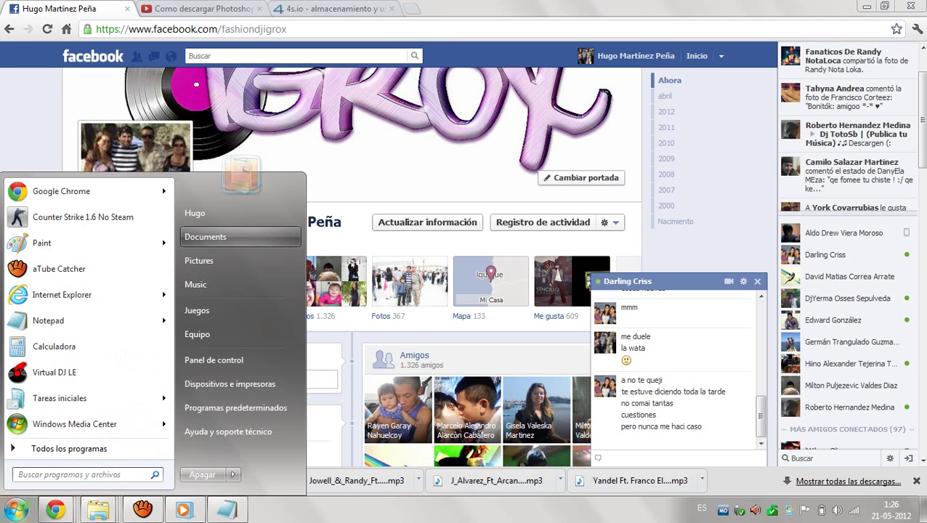
pyautogui.click(205, 237)
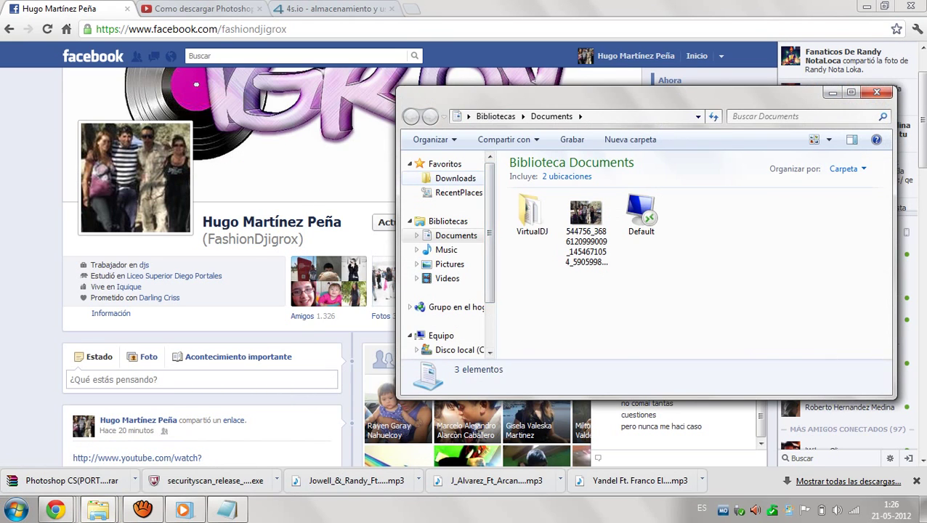
pyautogui.click(455, 178)
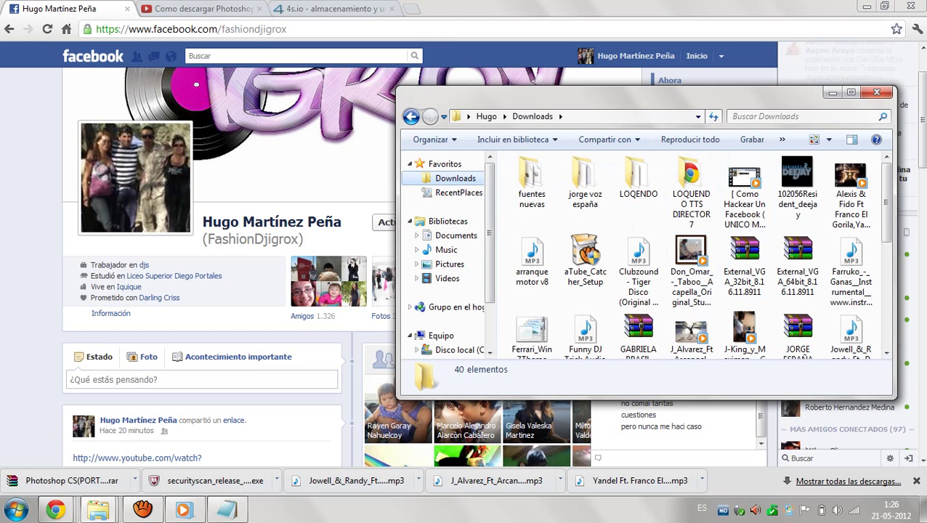
pyautogui.click(851, 92)
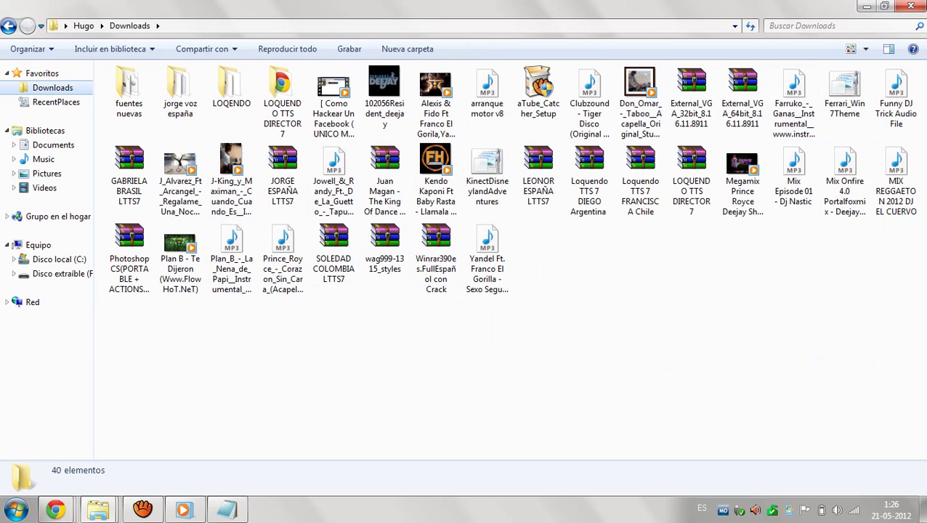
pyautogui.moveTo(101, 316); pyautogui.dragTo(236, 336)
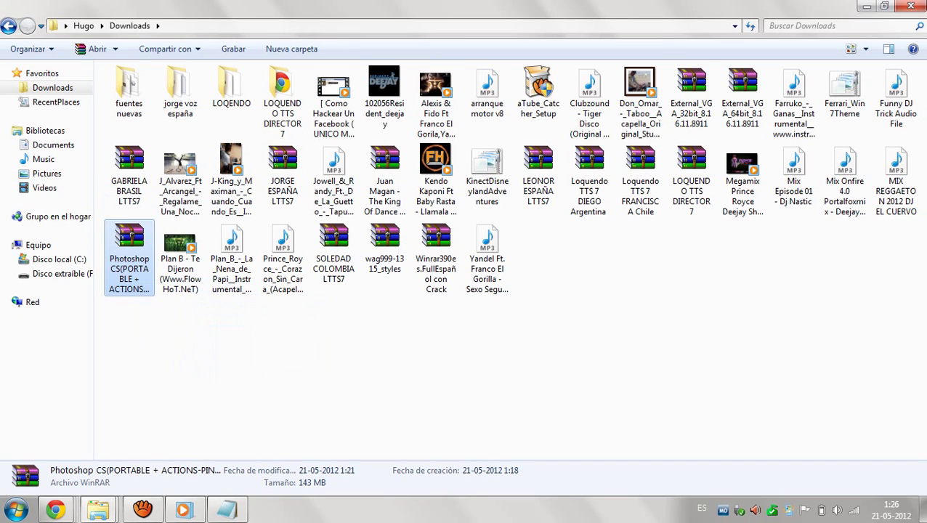
pyautogui.rightClick(121, 242)
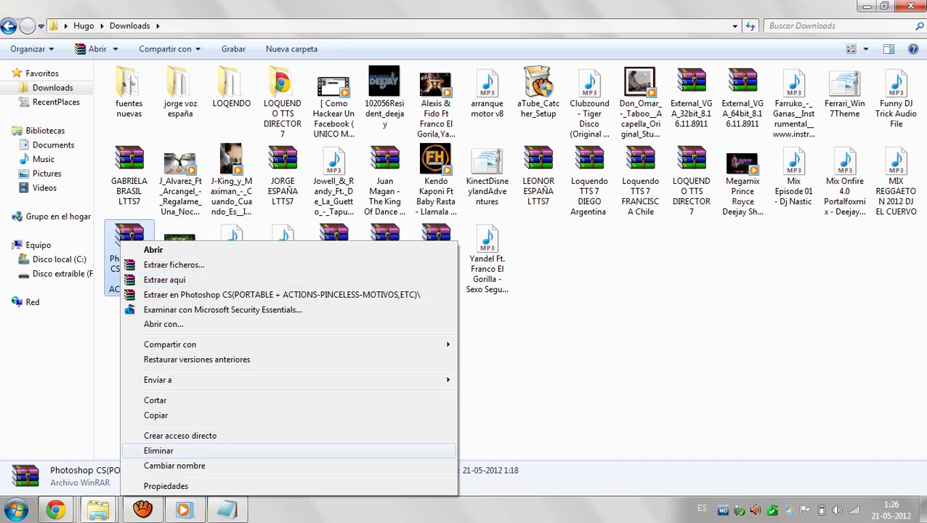
# Bring the Notepad note back over the folder and shift it aside so the Photoshop CS archive stays uncovered.
pyautogui.click(227, 511)
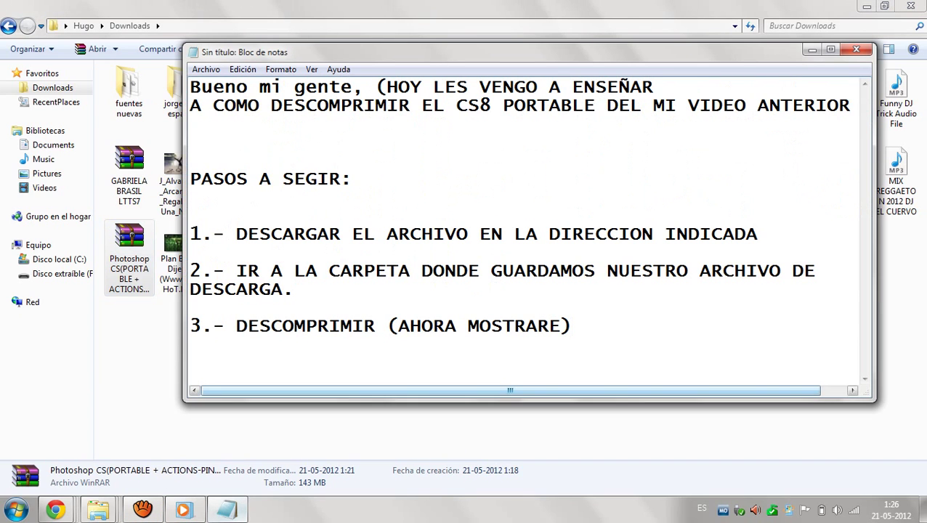
pyautogui.press('super+Up')
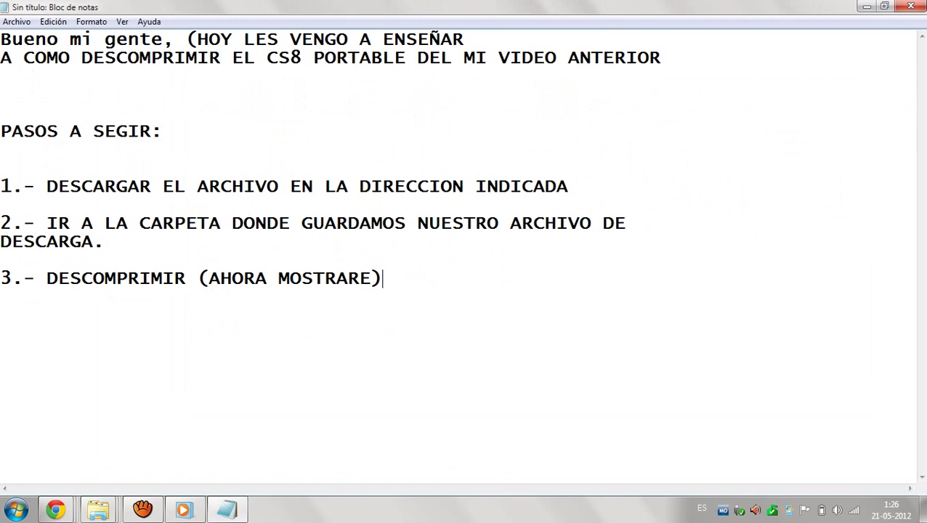
pyautogui.click(884, 6)
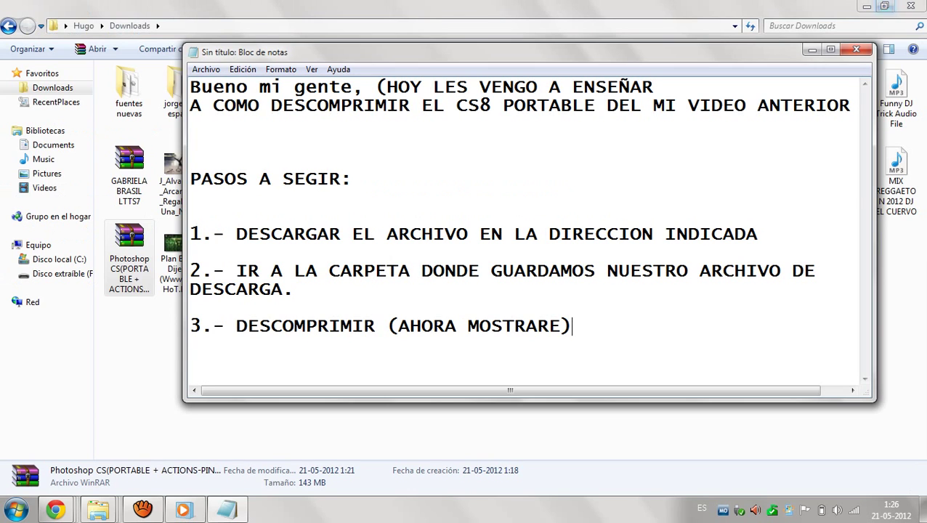
pyautogui.moveTo(509, 52); pyautogui.dragTo(652, 65)
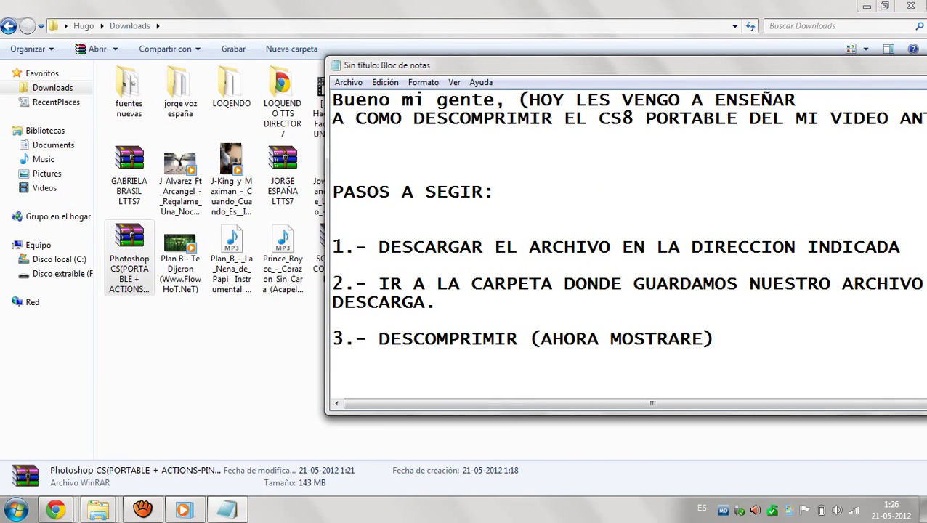
# Start item 4 of the note with "4.- DAN CLICK DERECHO EN EL ARCHIVO".
pyautogui.write('4.- DAN CLCIK')
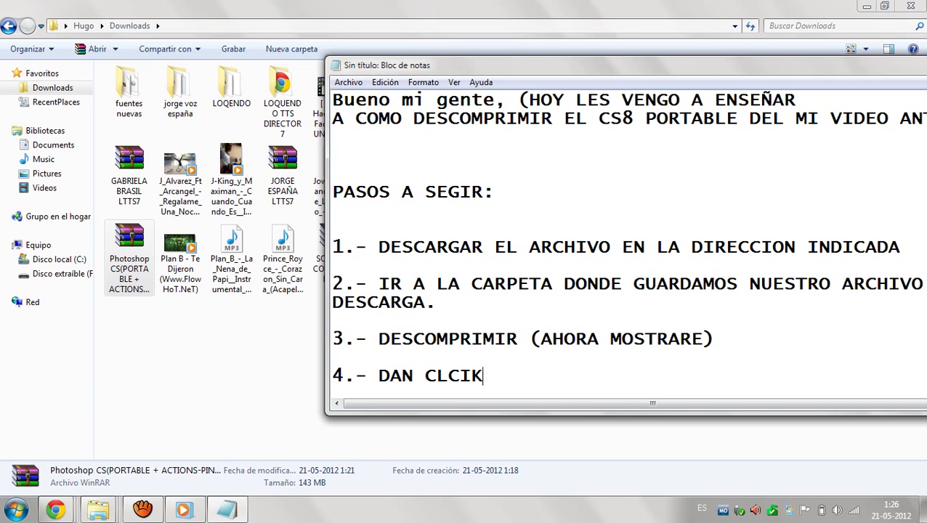
pyautogui.press('BackSpace')
pyautogui.press('BackSpace')
pyautogui.press('BackSpace')
pyautogui.write('ICK DR')
pyautogui.press('BackSpace')
pyautogui.write('ERECHO ')
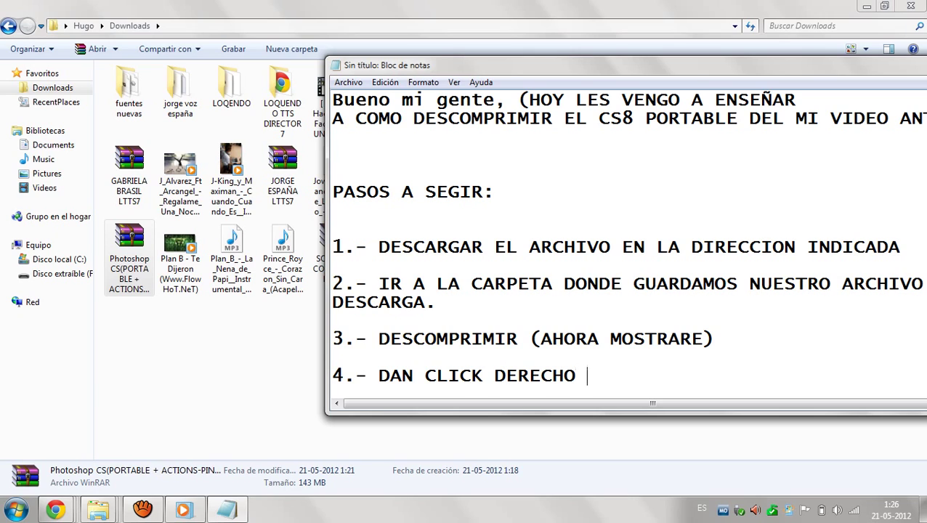
pyautogui.write('EN EL AR')
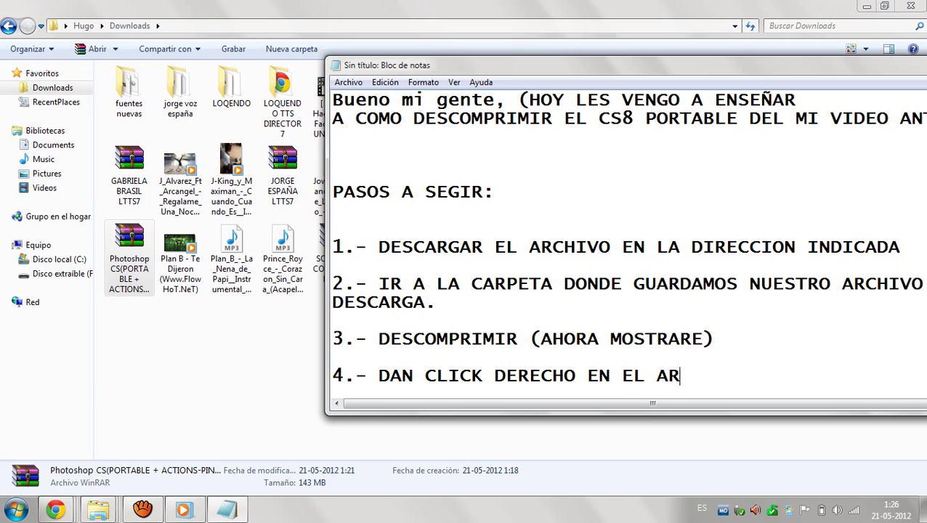
pyautogui.write('CHIVO ')
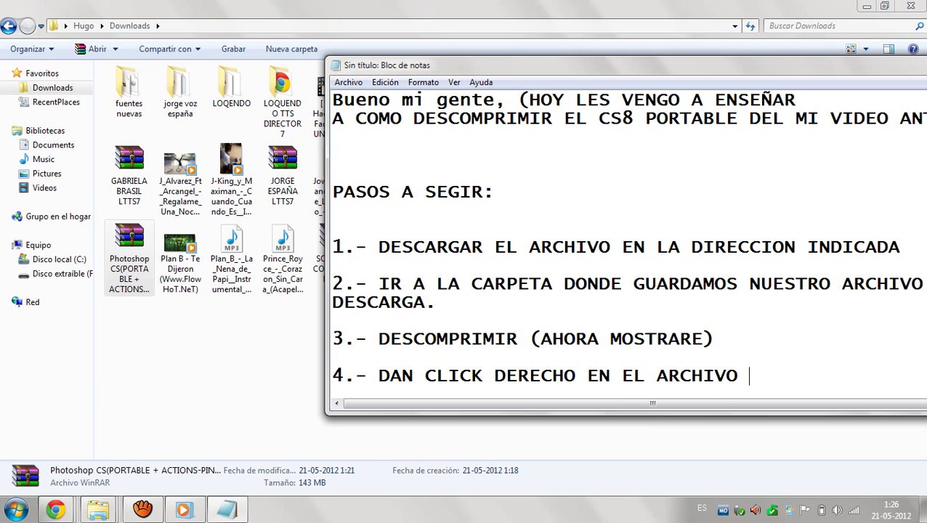
# Continue item 4 of the note with "Y LE DAN A EXTRAER AQUI".
pyautogui.write('Y LE DAN A EXT')
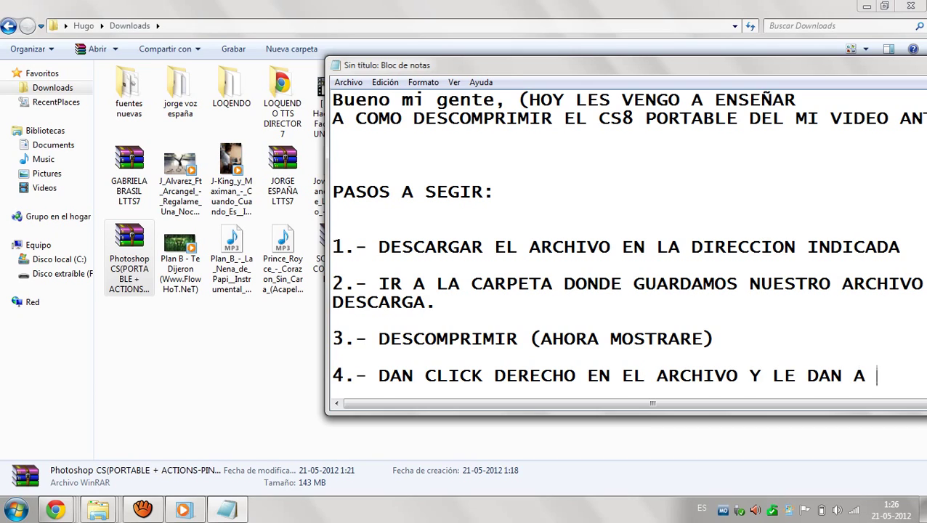
pyautogui.press('BackSpace')
pyautogui.press('BackSpace')
pyautogui.press('BackSpace')
pyautogui.write('EXT')
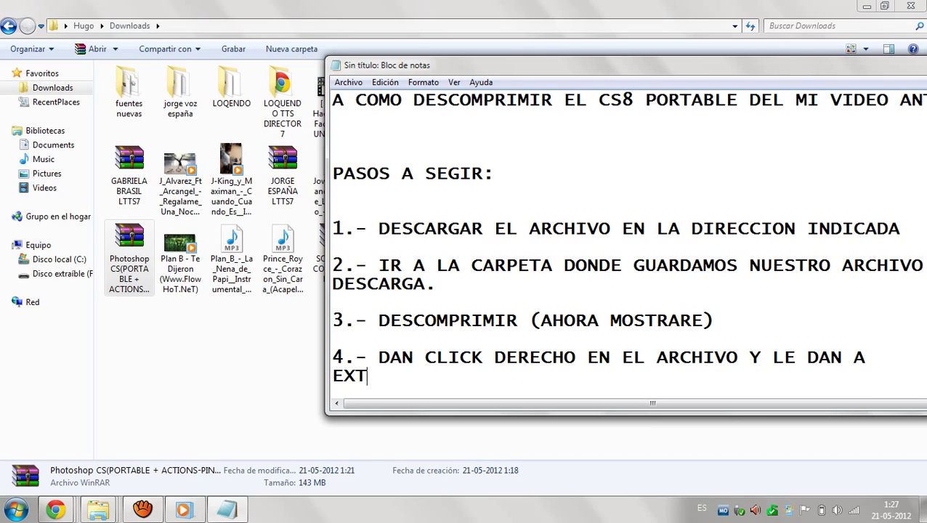
pyautogui.write('RAER AQ')
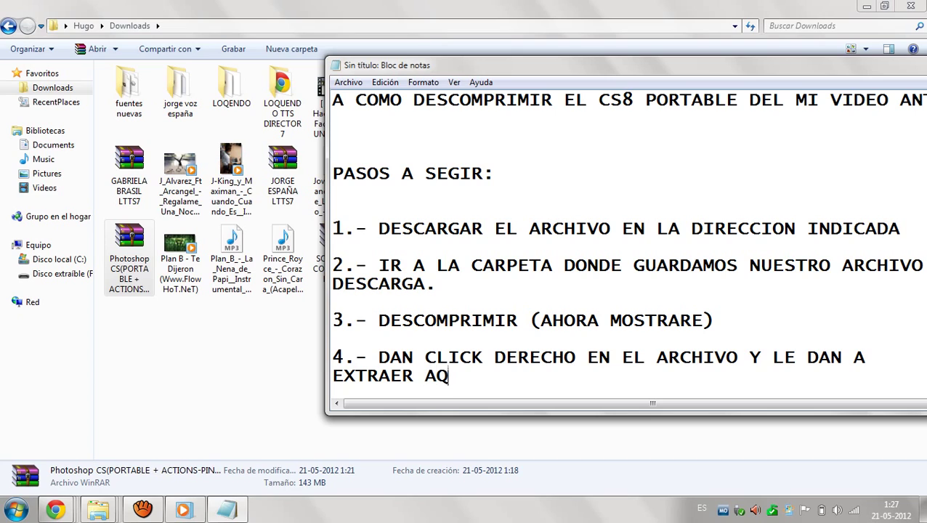
pyautogui.write('UI VAMOS')
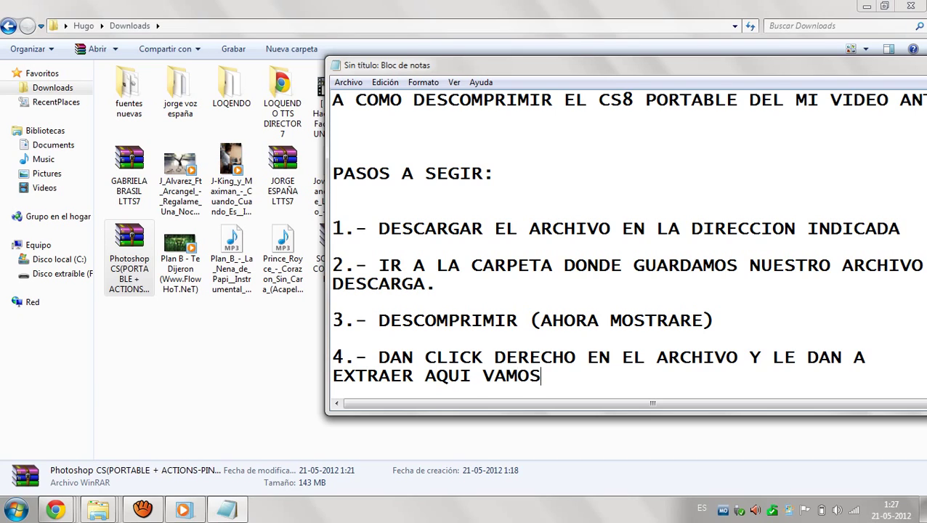
pyautogui.write(' HA')
pyautogui.press('BackSpace')
pyautogui.press('BackSpace')
pyautogui.press('BackSpace')
pyautogui.press('BackSpace')
pyautogui.press('BackSpace')
pyautogui.press('BackSpace')
pyautogui.press('BackSpace')
pyautogui.press('BackSpace')
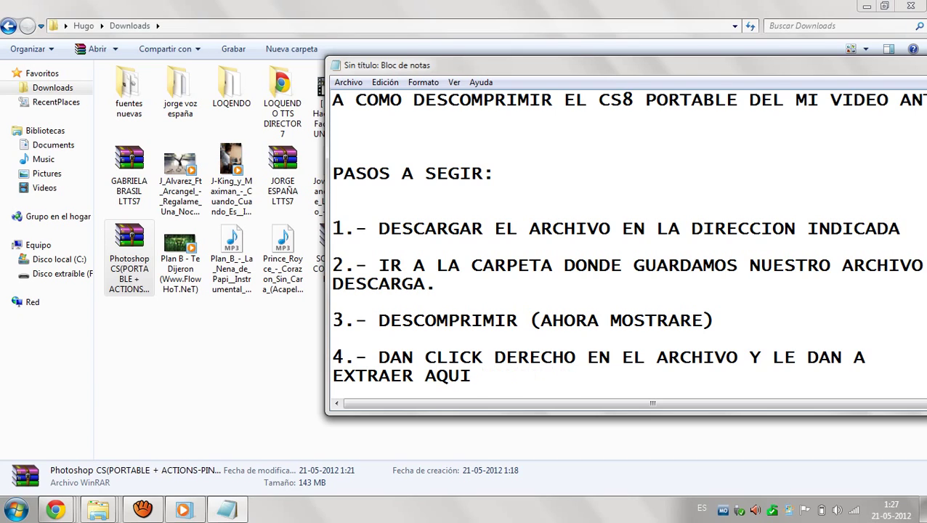
# End item 4 of the note with the remark "(AHORA PROSEDAMOS)".
pyautogui.write('(AHORA PROCE')
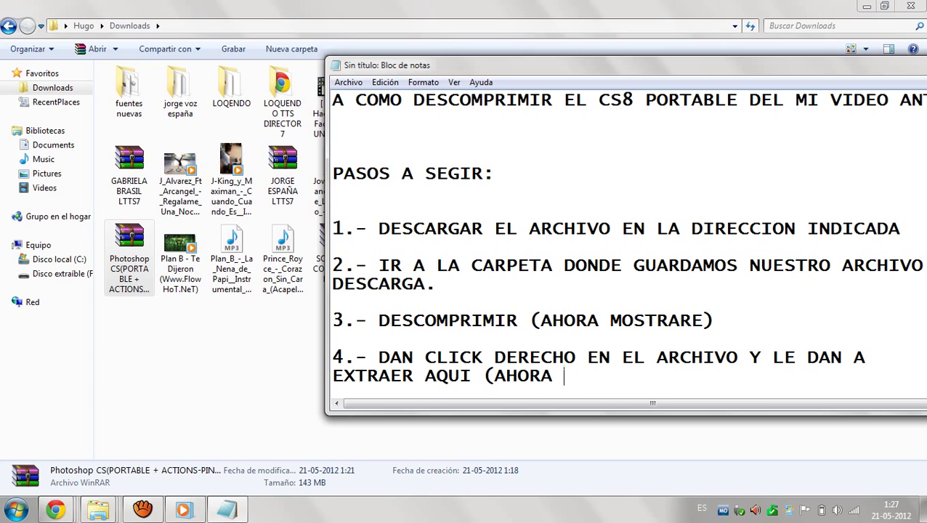
pyautogui.press('BackSpace')
pyautogui.press('BackSpace')
pyautogui.write('SEDAMOS')
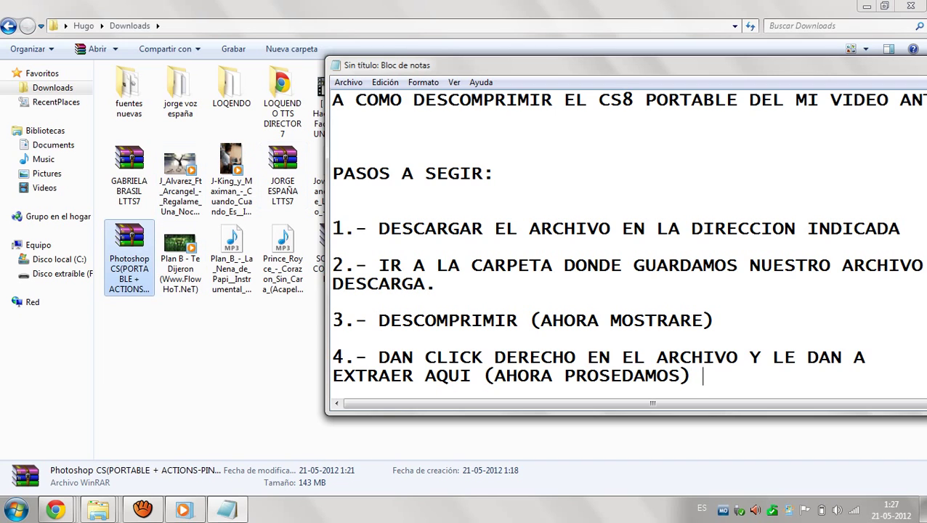
# Extract the Photoshop CS archive directly into the Downloads folder and return to the Notepad note.
pyautogui.rightClick(144, 231)
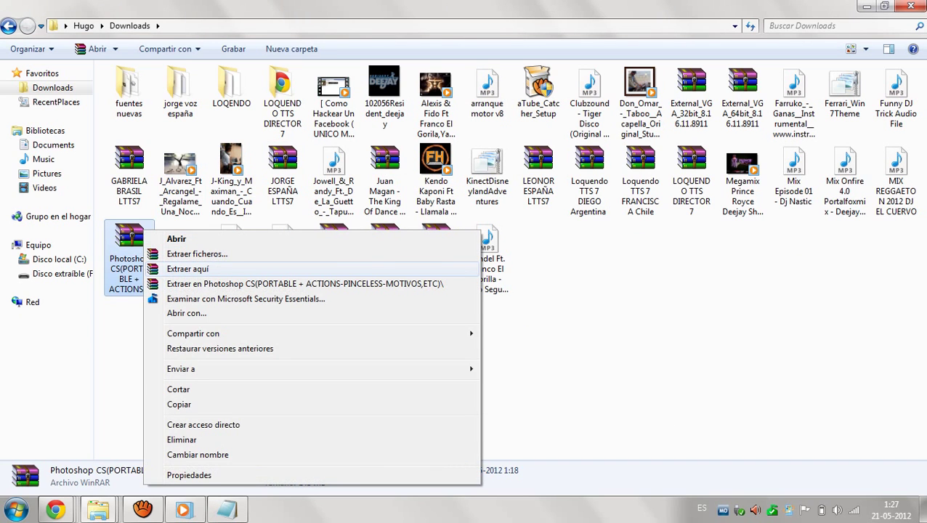
pyautogui.press('Return')
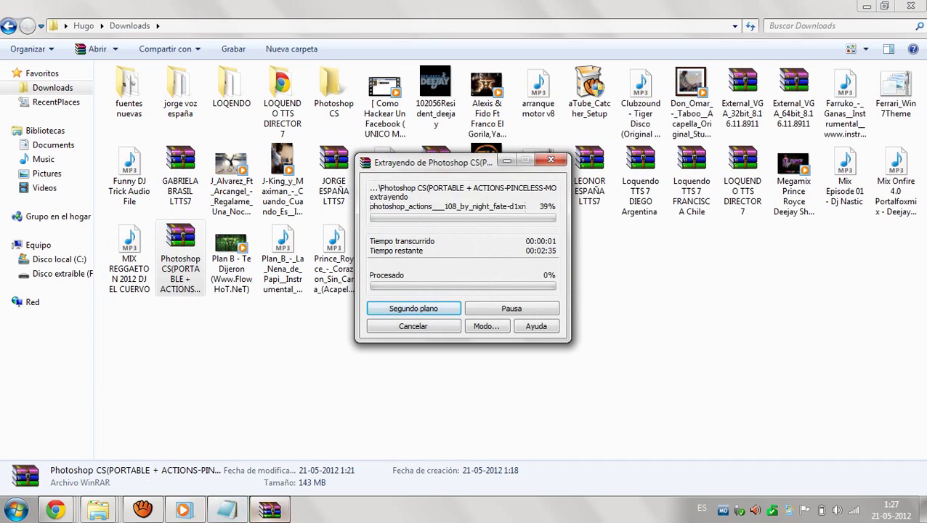
pyautogui.click(226, 510)
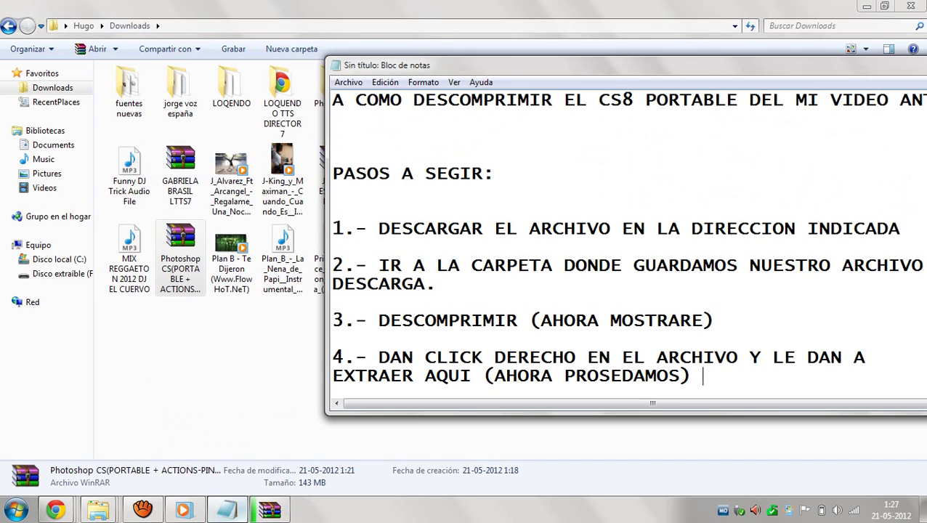
# Add item 5 to the note, reading "5.- ESPEREMOS", separated from item 4 by a blank line.
pyautogui.press('Return')
pyautogui.press('Return')
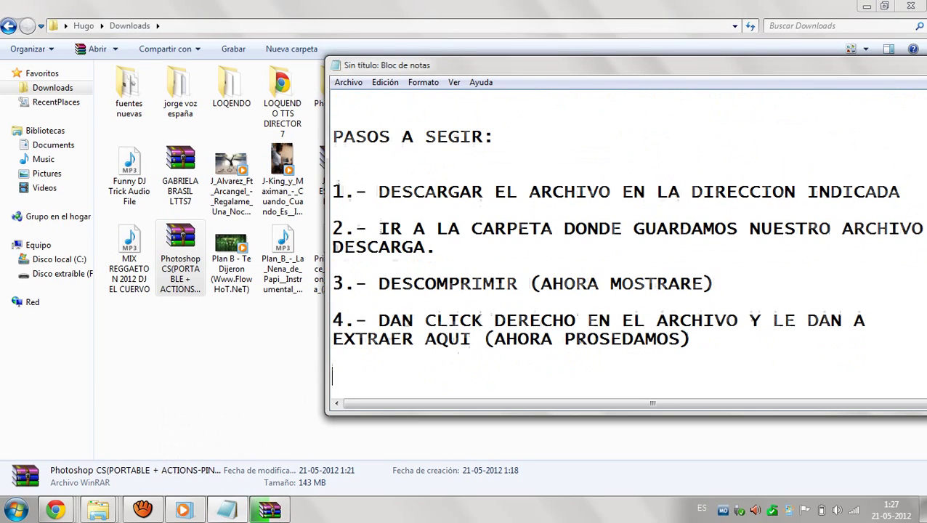
pyautogui.write('5.- ESPEREMOS')
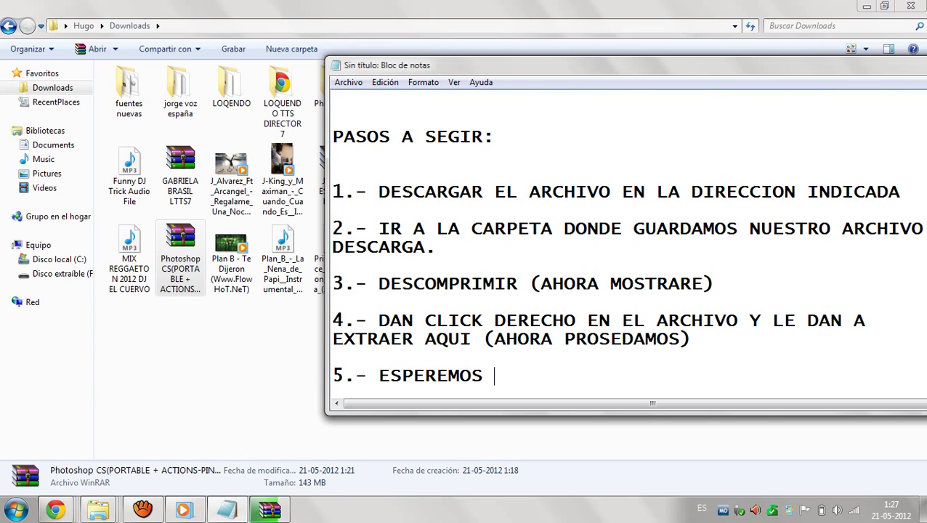
# Move the note window over the left part of the Downloads folder and narrow it to uncover more files.
pyautogui.moveTo(436, 64); pyautogui.dragTo(149, 81)
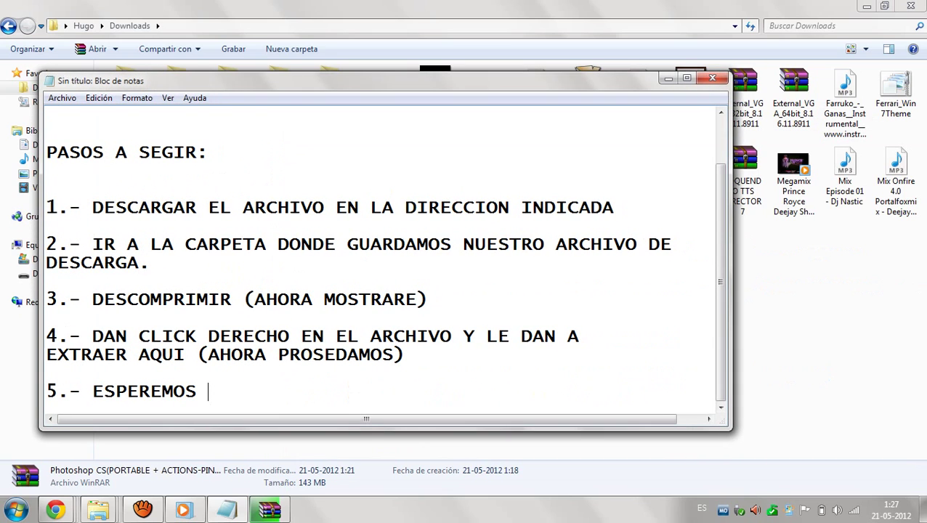
pyautogui.moveTo(732, 284); pyautogui.dragTo(433, 283)
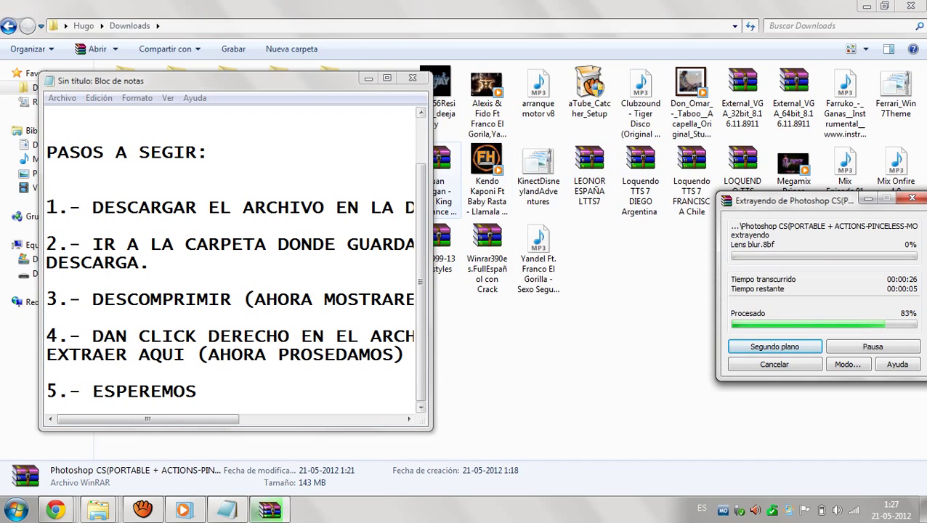
pyautogui.moveTo(432, 254); pyautogui.dragTo(574, 254)
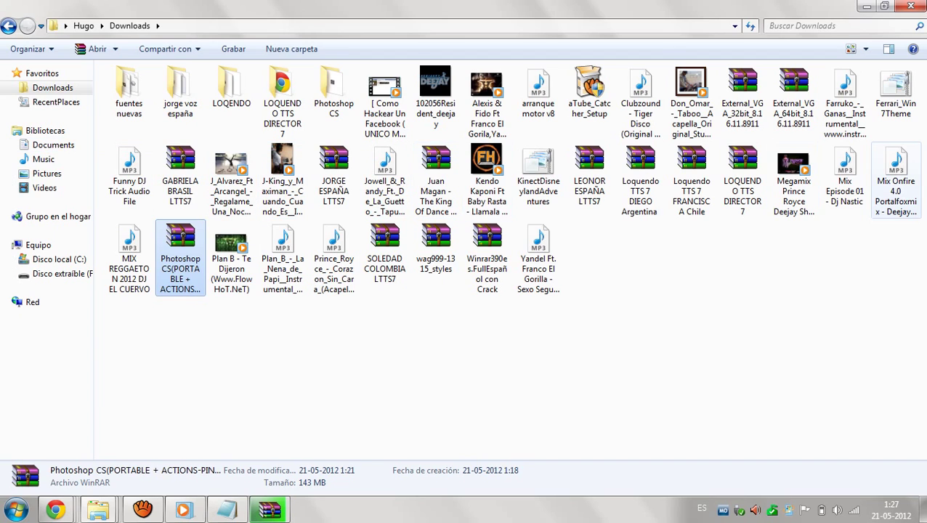
pyautogui.rightClick(897, 196)
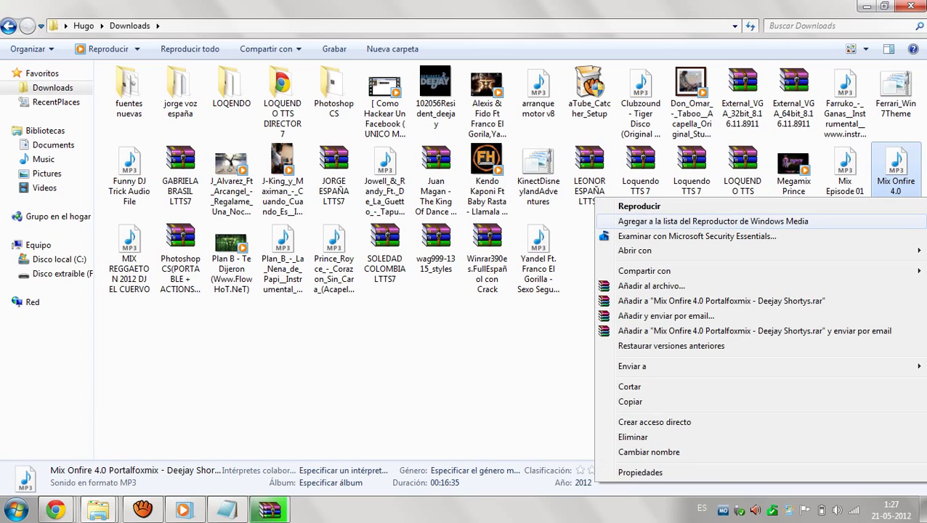
pyautogui.press('Escape')
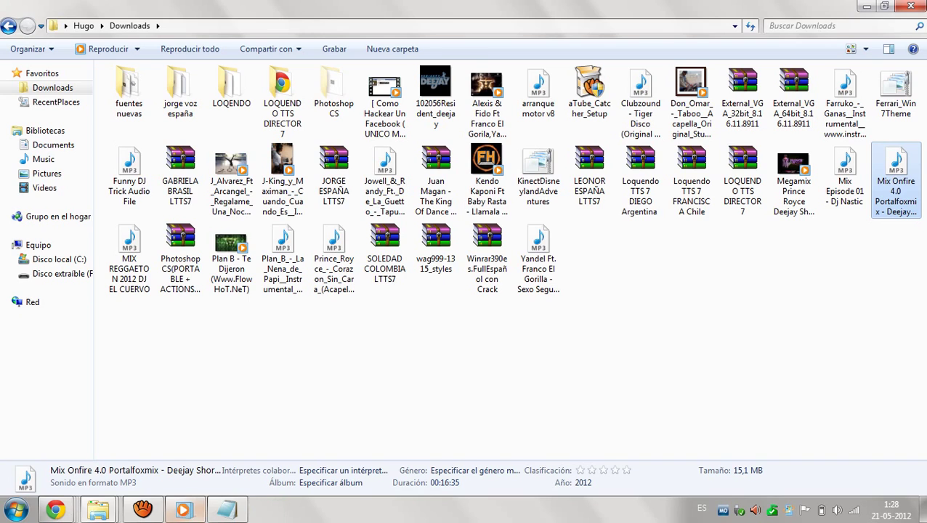
pyautogui.moveTo(183, 510)
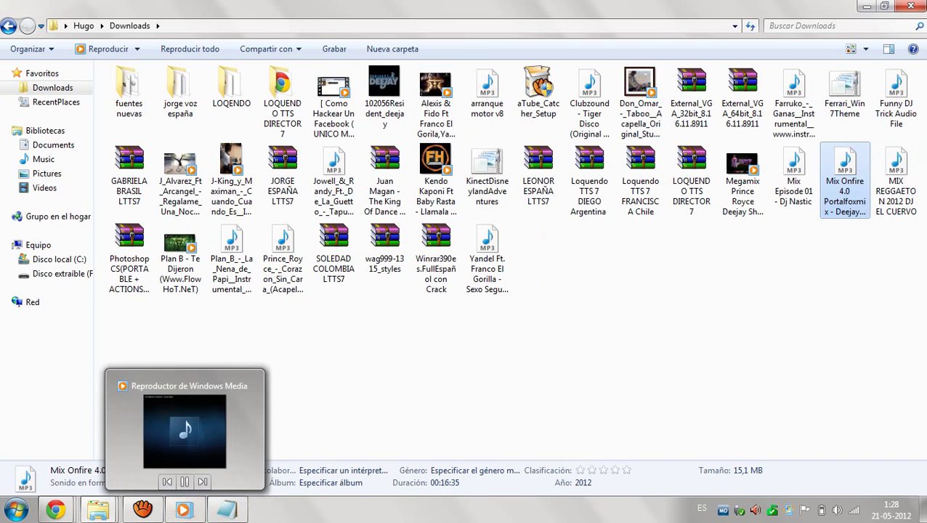
# Return to the note and add item 6, reading "6.- LISTO YA ESTA LISTA NUESTRA EXTRACCION.".
pyautogui.click(226, 511)
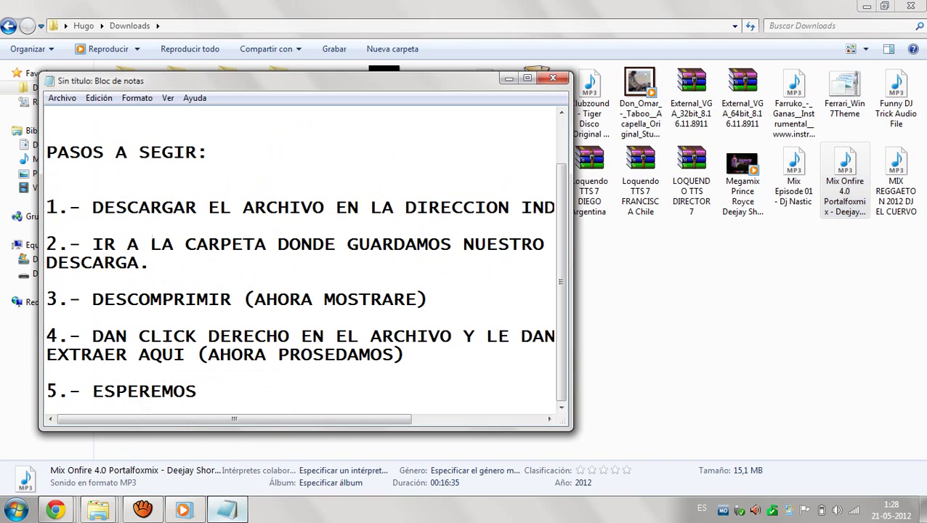
pyautogui.press('Return')
pyautogui.press('Return')
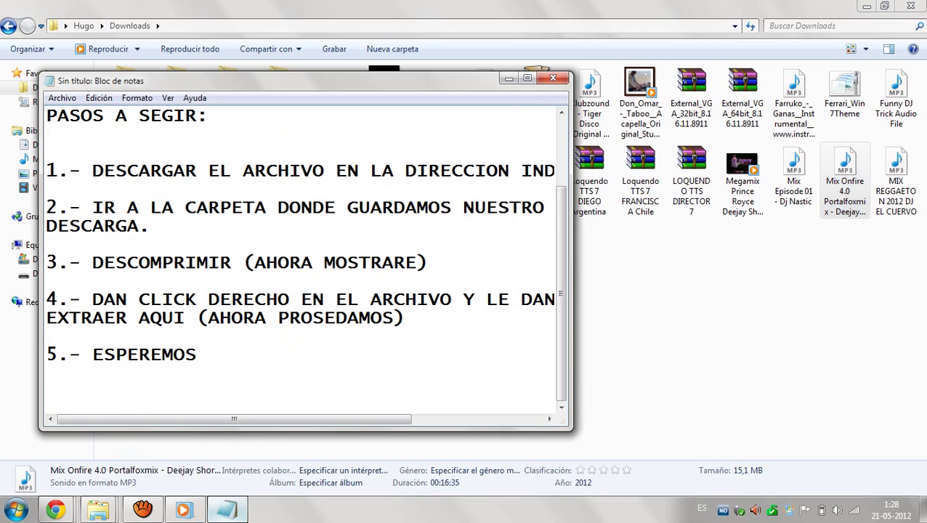
pyautogui.write('6.- LISTO YA ESGTA')
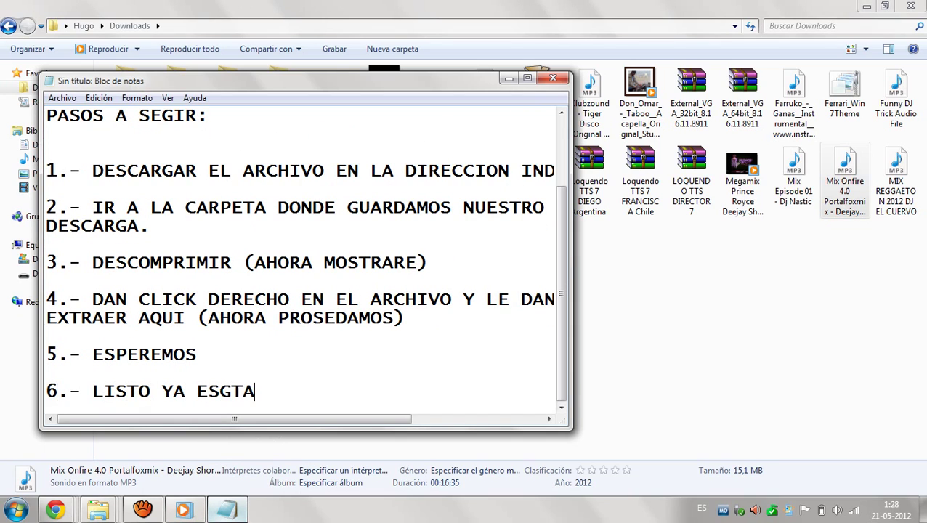
pyautogui.press('BackSpace')
pyautogui.press('BackSpace')
pyautogui.press('BackSpace')
pyautogui.write('TA LISTA ')
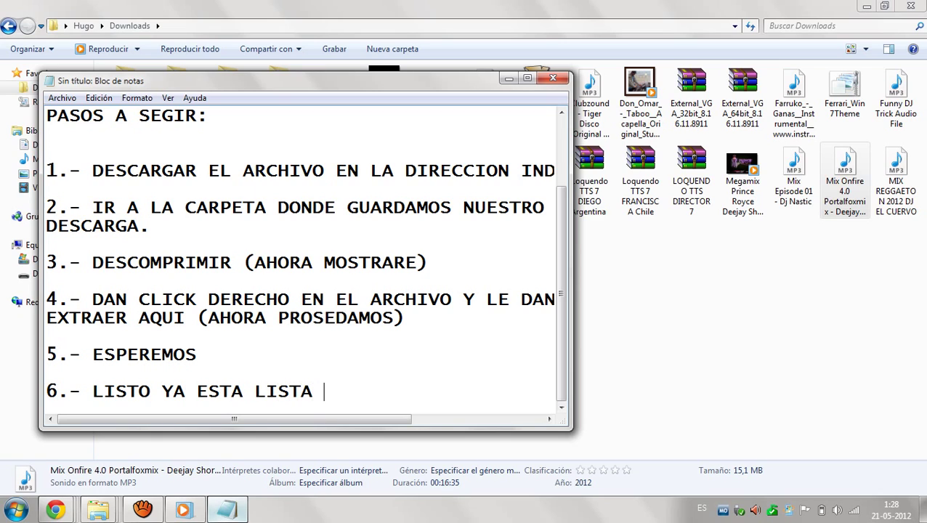
pyautogui.write('NUESTRA E')
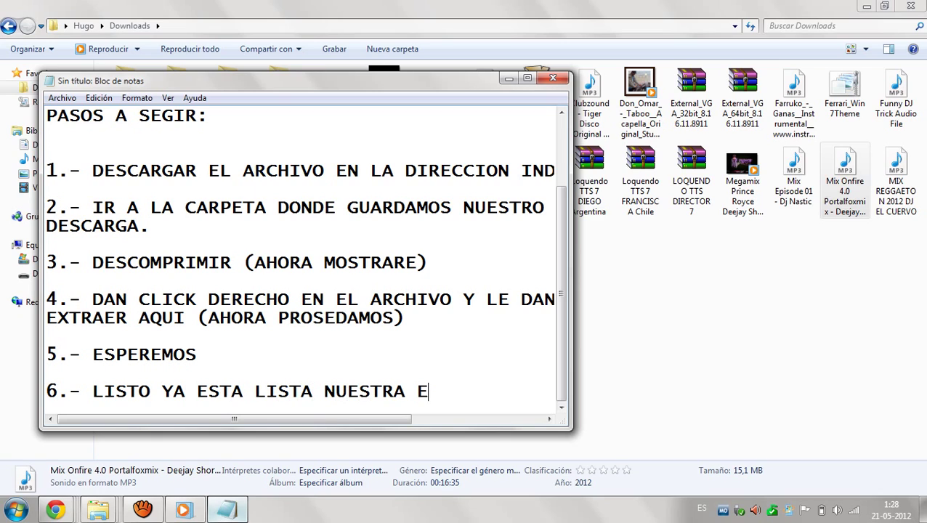
pyautogui.write('XTRACCIO')
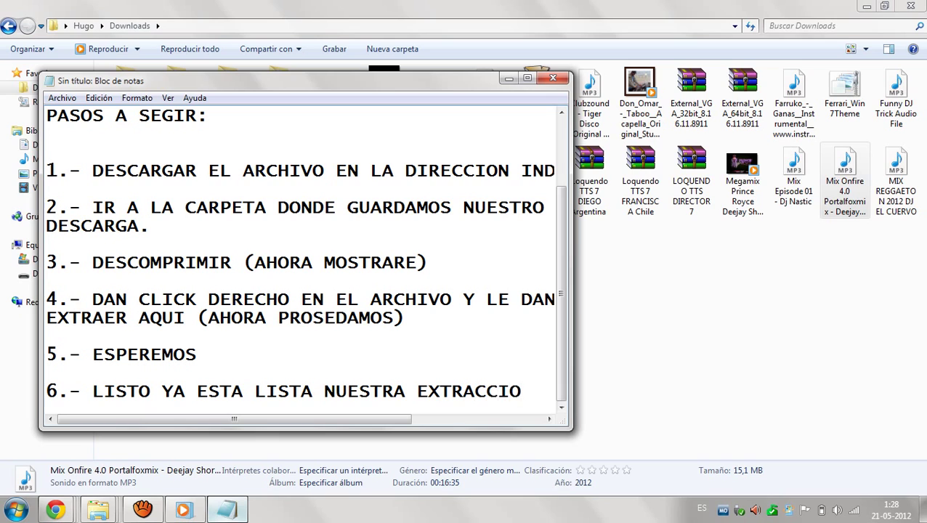
pyautogui.write('N.')
# Add the line "VAMOS A VER" below item 6 and start item 7 with "7.-".
pyautogui.press('Return')
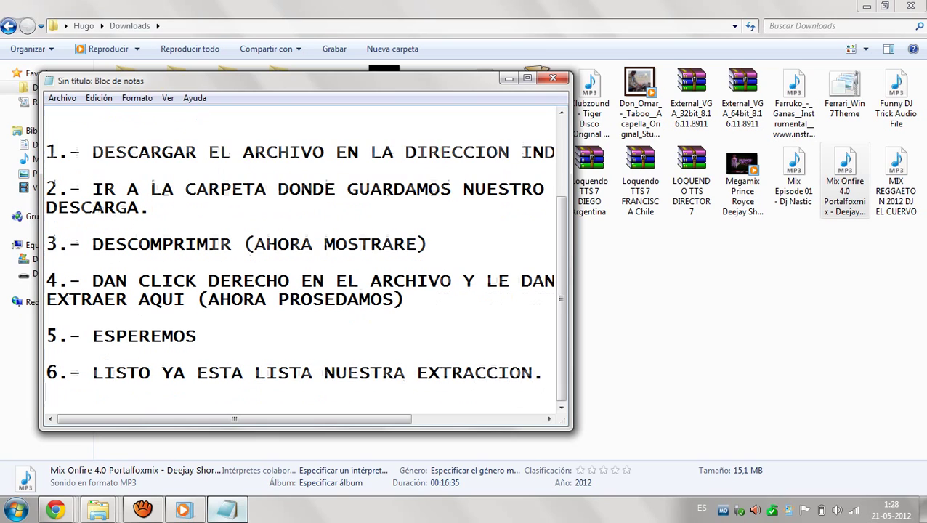
pyautogui.write('VAMOS A VER')
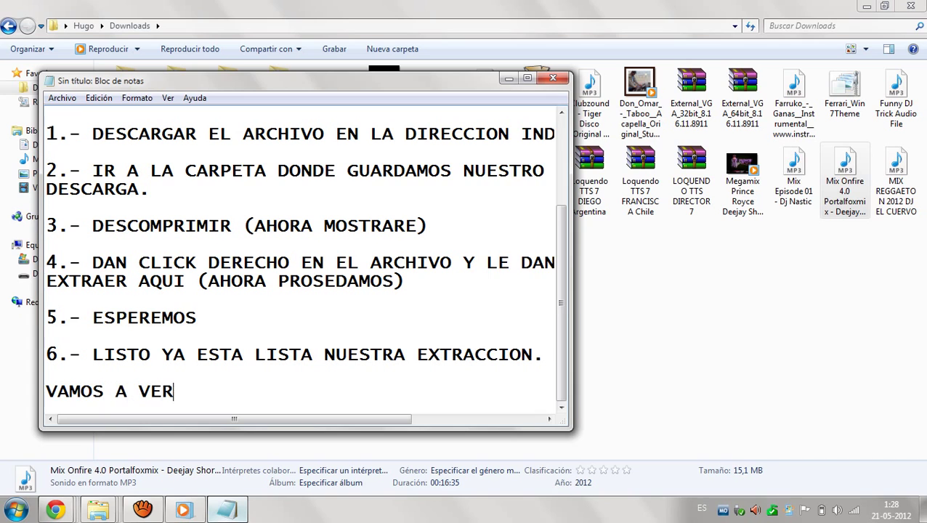
pyautogui.press('Return')
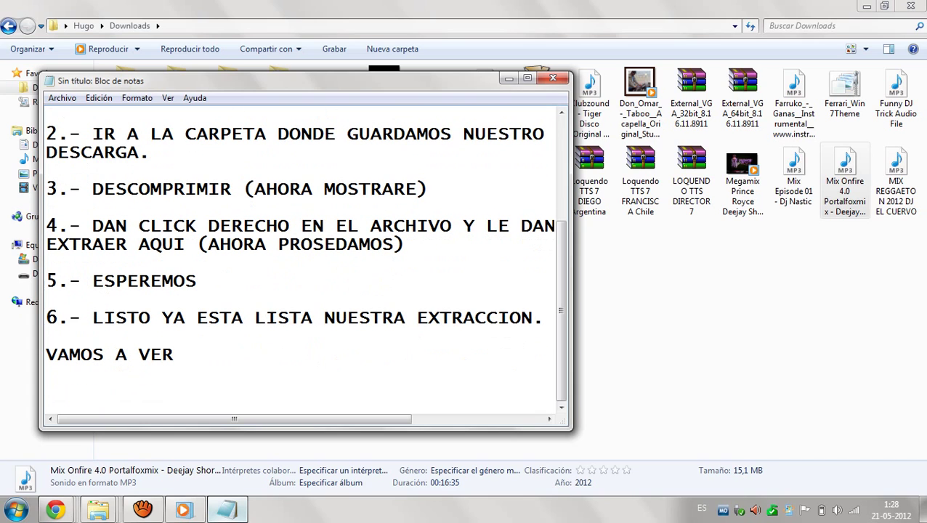
pyautogui.write('7.-')
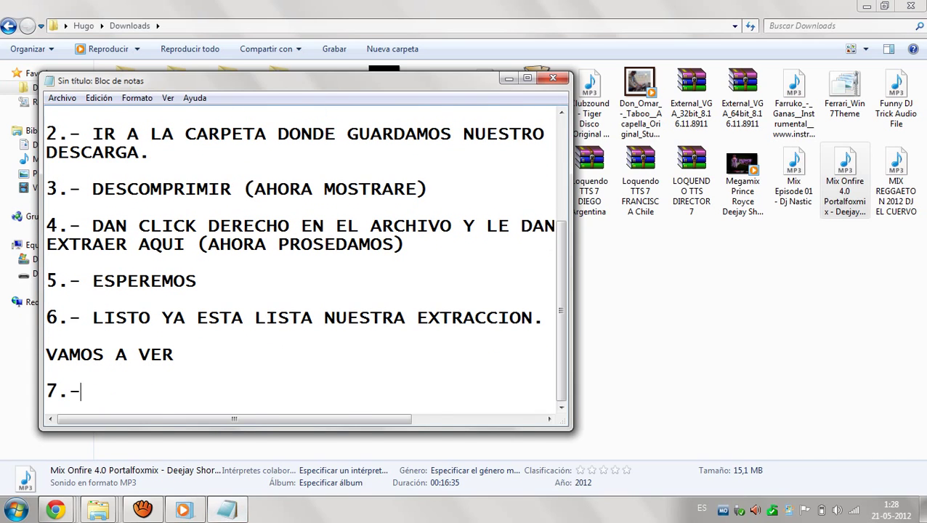
# Switch to the Downloads folder, refresh its contents and select the Photoshop CS archive.
pyautogui.hotkey('alt', 'Tab')
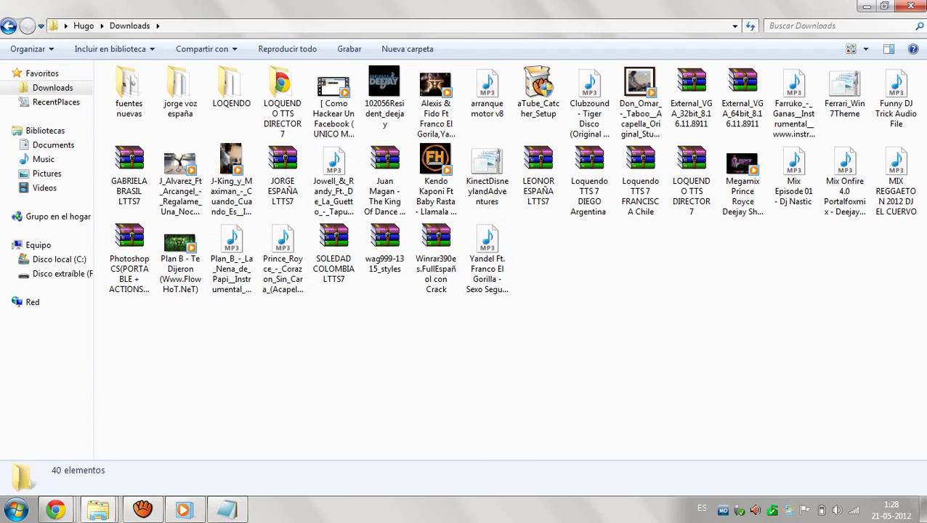
pyautogui.hotkey('shift', 'F10')
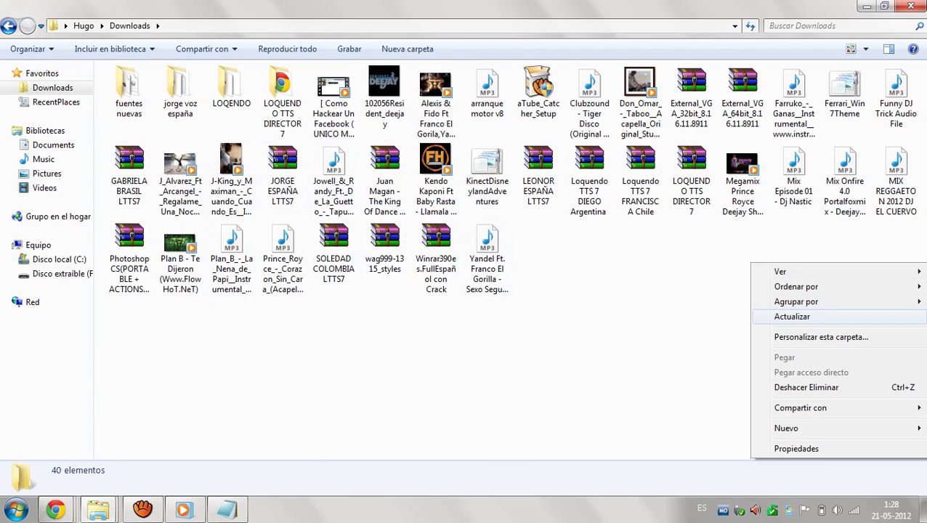
pyautogui.press('Return')
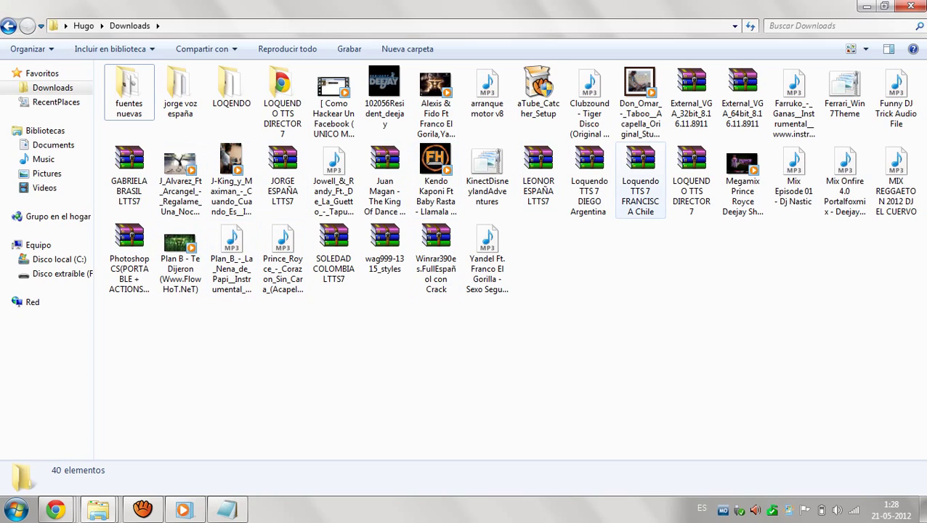
pyautogui.click(641, 181)
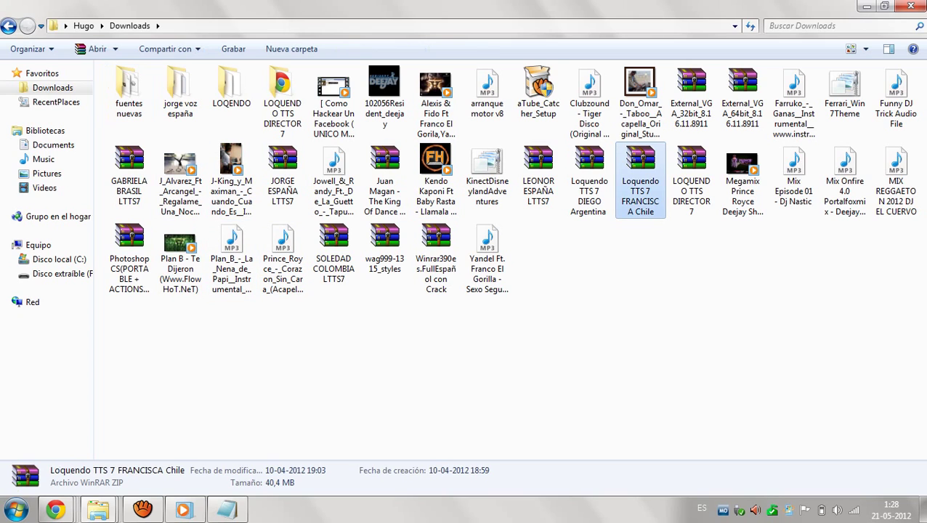
pyautogui.click(129, 240)
pyautogui.click(231, 243)
pyautogui.click(129, 240)
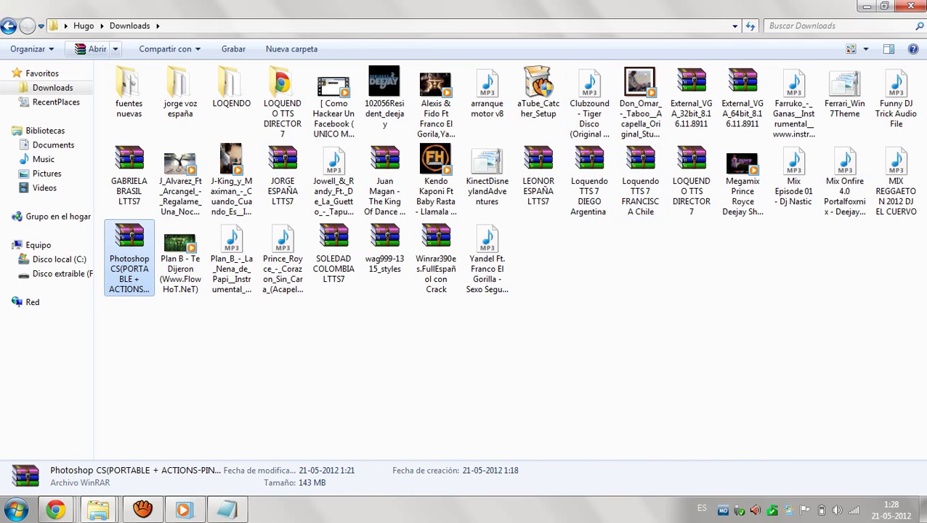
# Set the advanced folder view options to show hidden files, folders and drives, and apply the change.
pyautogui.click(29, 49)
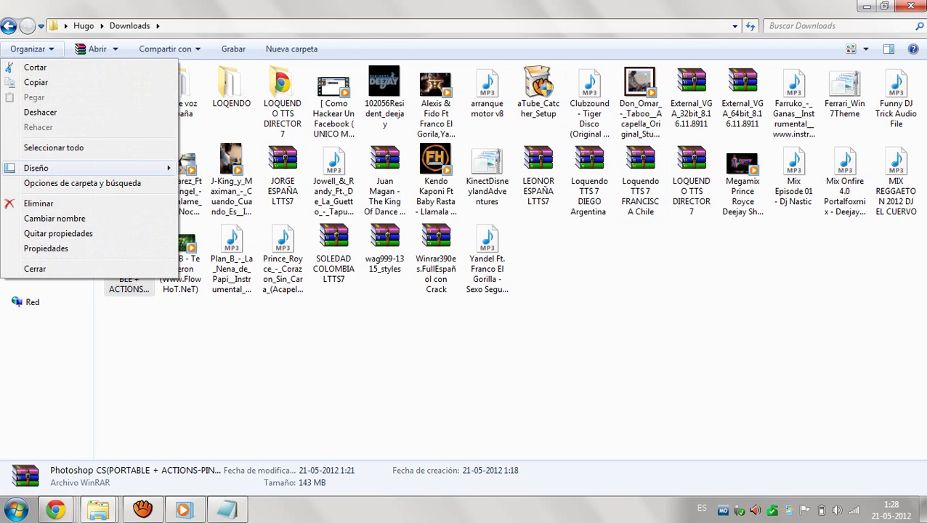
pyautogui.click(51, 183)
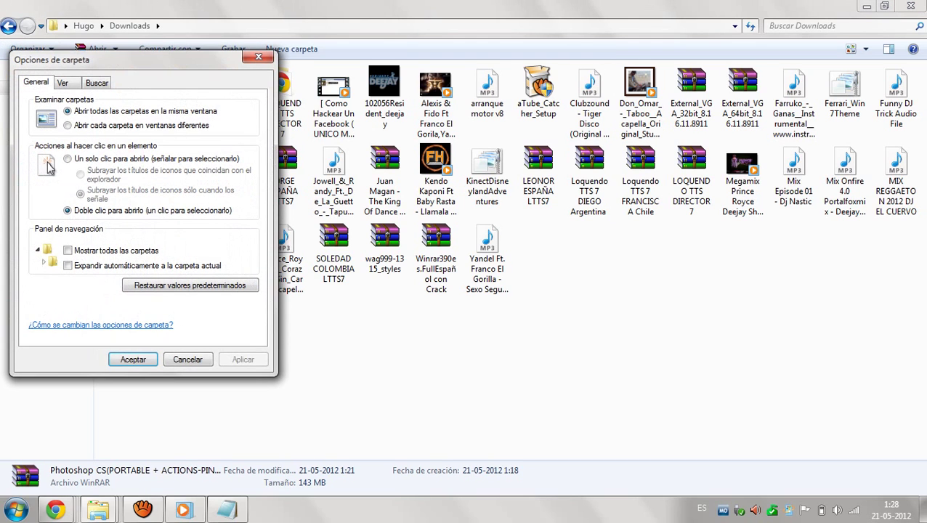
pyautogui.hotkey('ctrl', 'Tab')
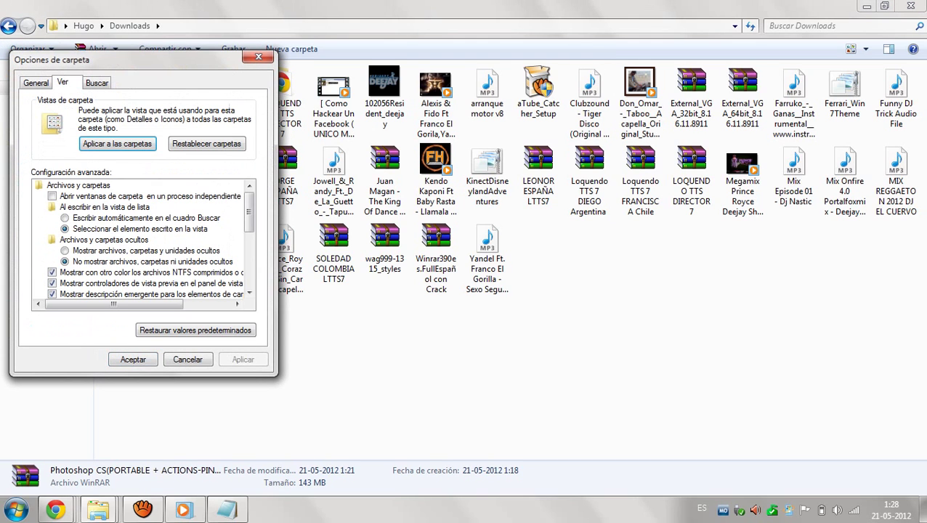
pyautogui.click(109, 250)
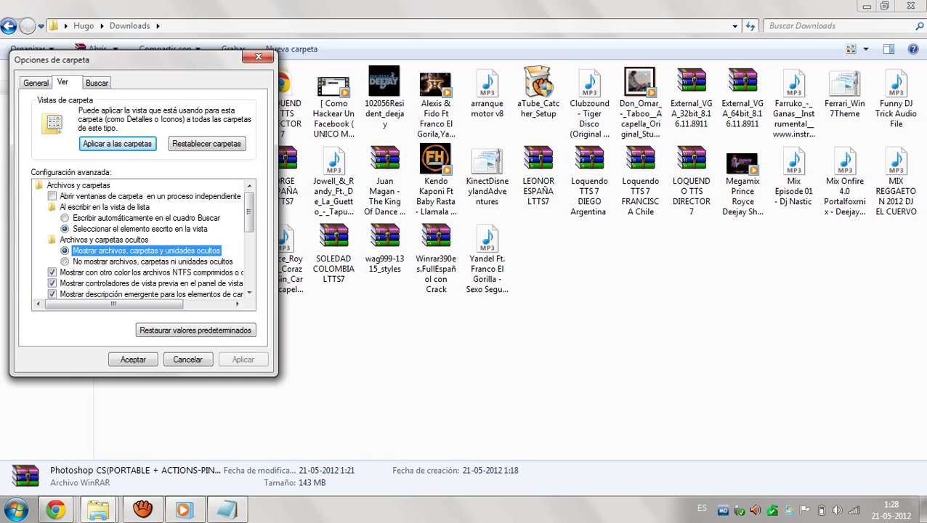
pyautogui.click(243, 359)
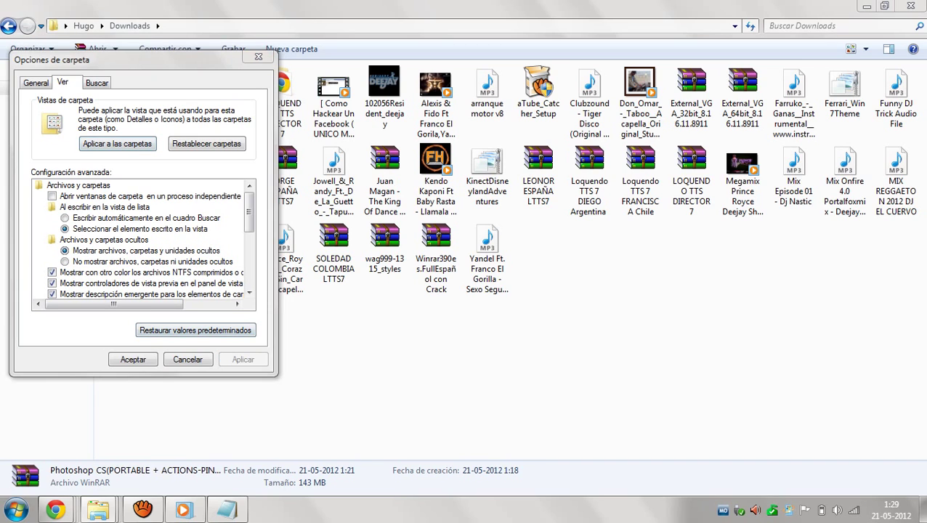
pyautogui.press('Return')
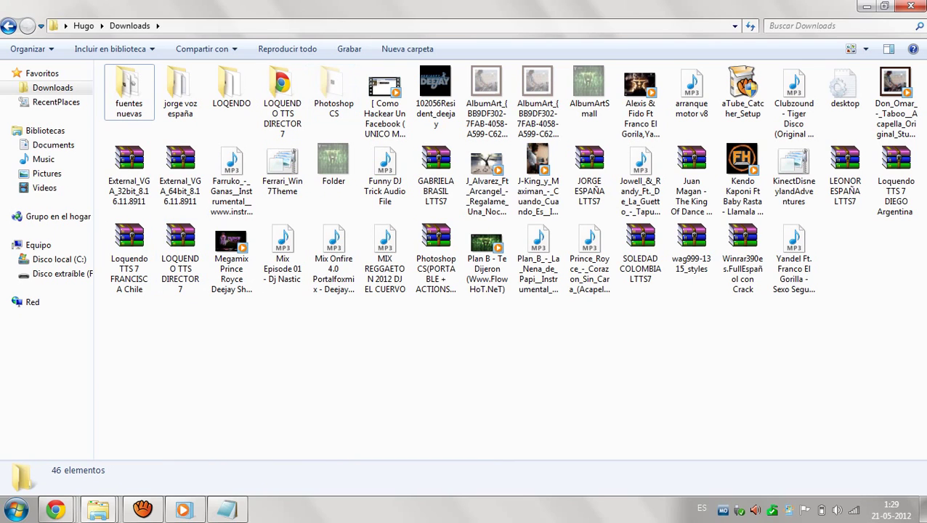
# Return to the note and begin item 7 with "A MI DERREPENTE ME SALE COMO ARCHIVO".
pyautogui.click(227, 509)
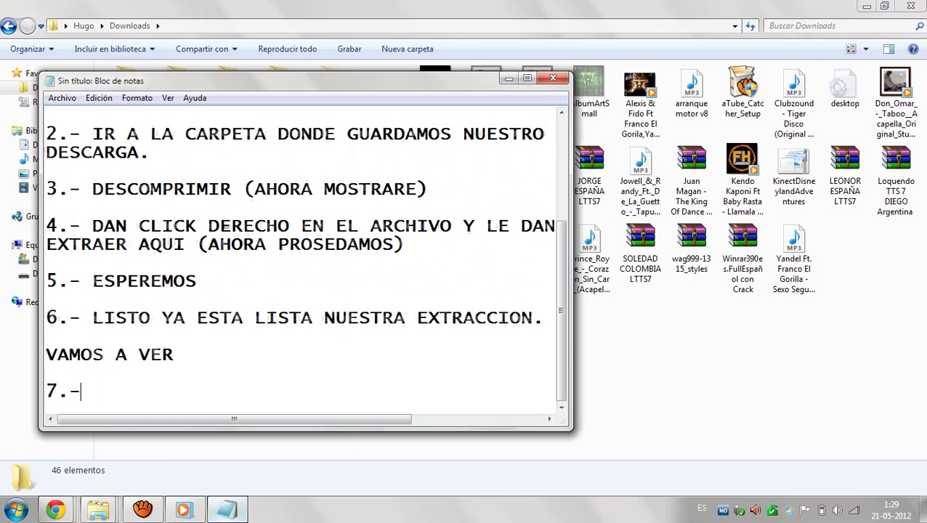
pyautogui.write('M')
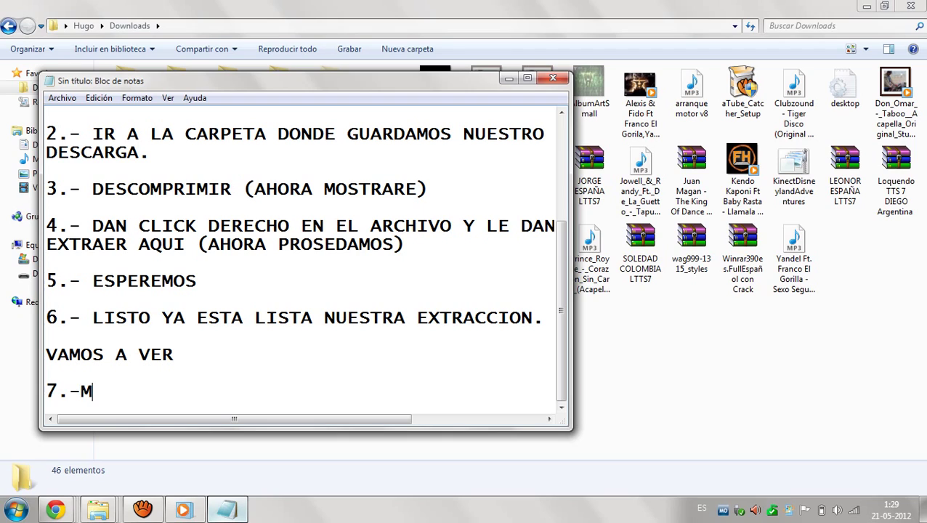
pyautogui.press('BackSpace')
pyautogui.write('A MI D')
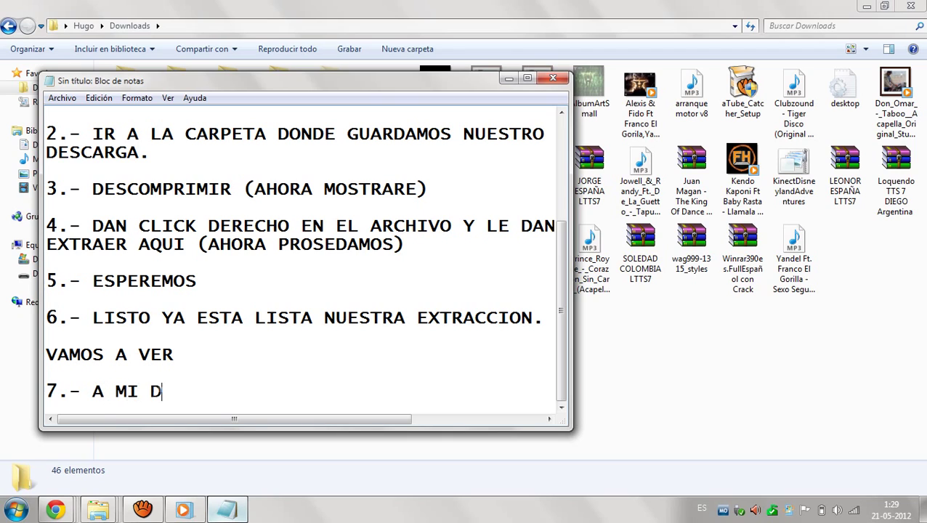
pyautogui.write('ERREPENTE ME SSA')
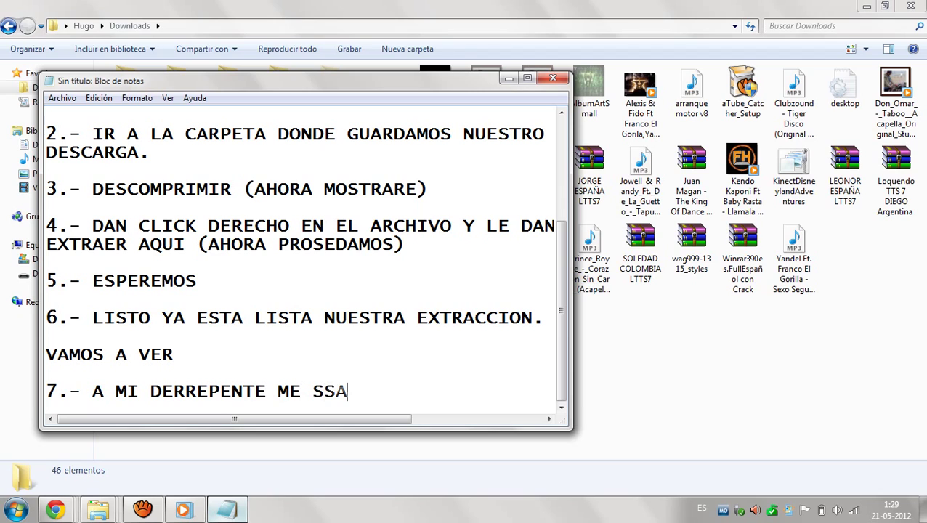
pyautogui.press('BackSpace')
pyautogui.press('BackSpace')
pyautogui.write('ALE COMO ARCHIVO')
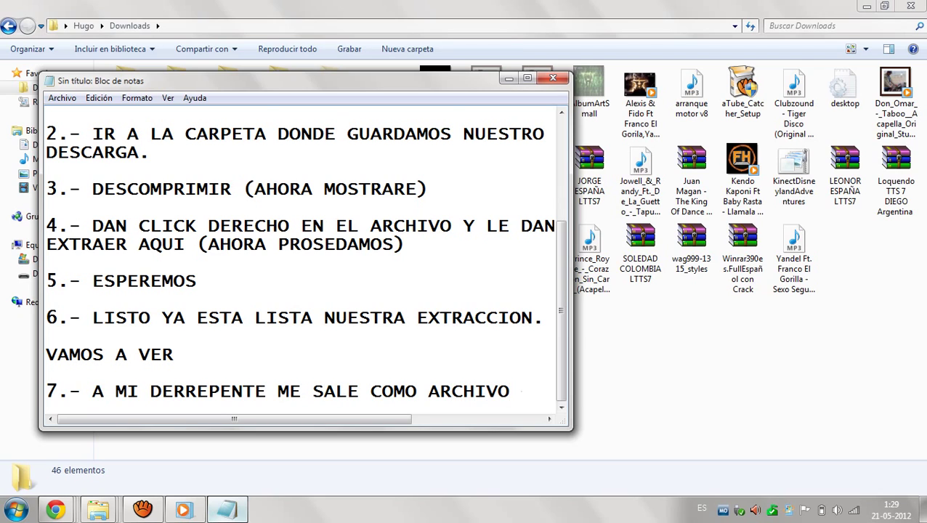
# Continue item 7 on a new line with "OCULTO Y DERREPENTE ME SALE NORMAL PERO".
pyautogui.press('Return')
pyautogui.write('OC')
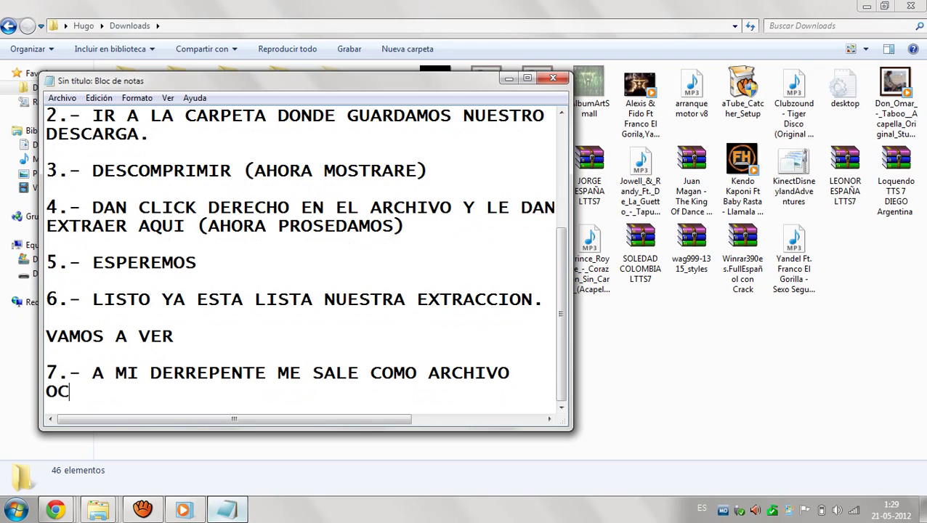
pyautogui.write('ULTO Y DERR')
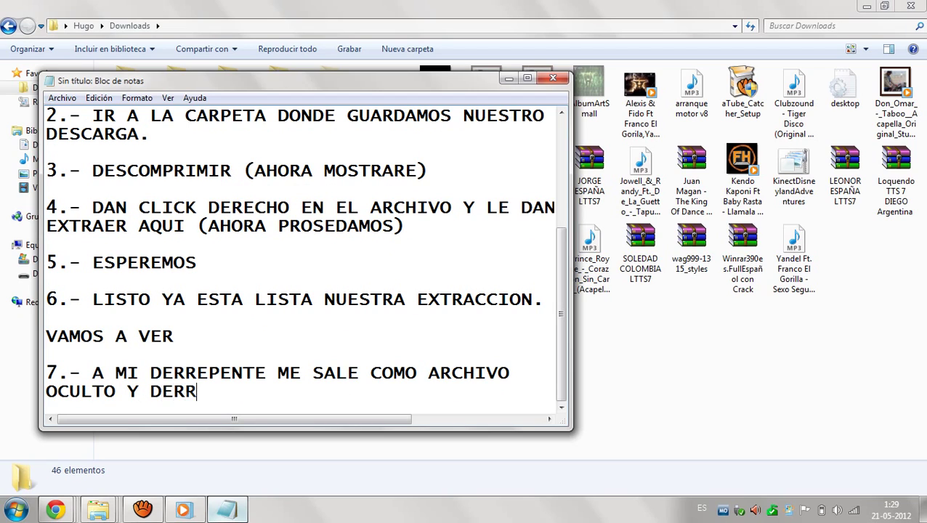
pyautogui.write('EPENTE ME')
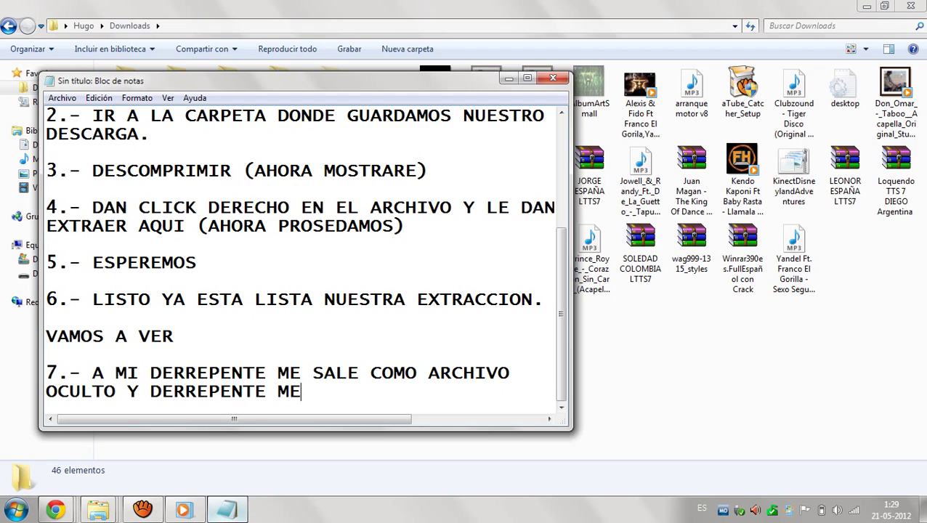
pyautogui.write(' SALE NORM')
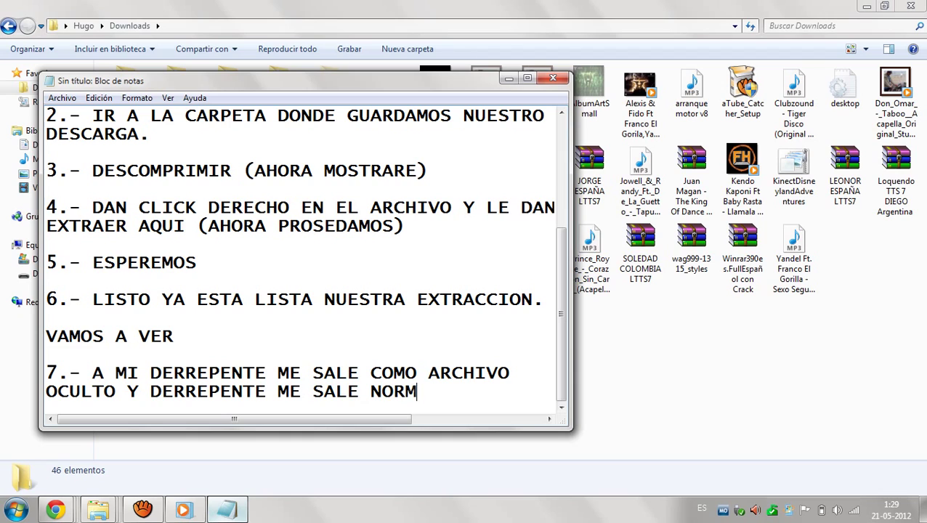
pyautogui.write('AL PERO')
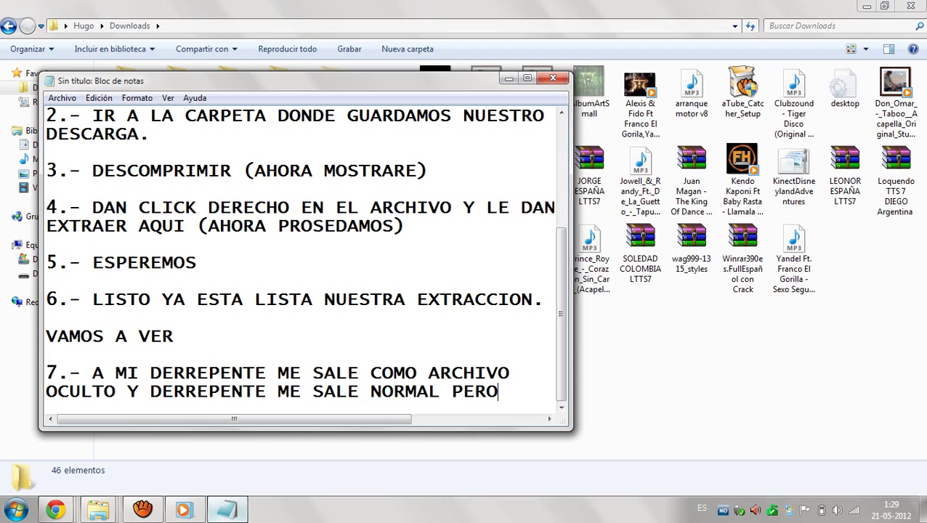
# Add the next line of item 7, reading "HAY USTDS PUDIERON APRECIAR COMO LO ISE".
pyautogui.press('Return')
pyautogui.write('HAY')
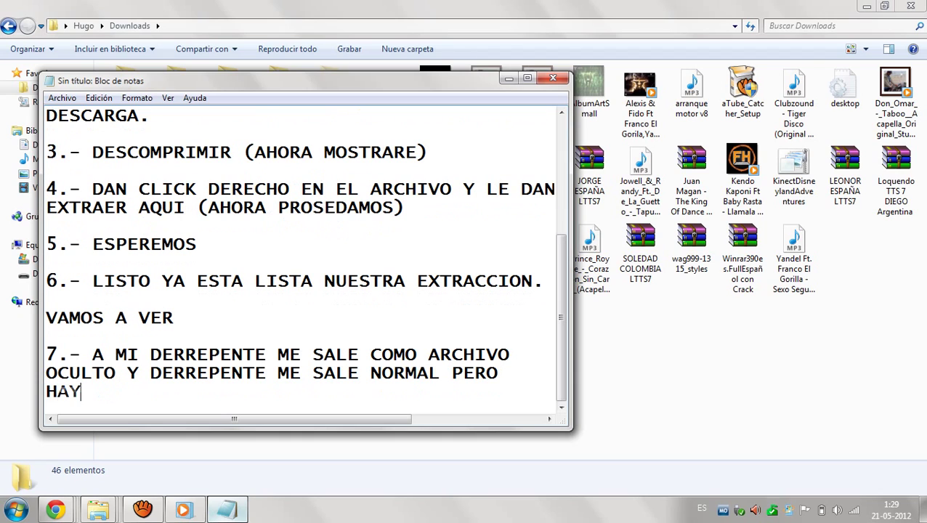
pyautogui.write(' USTDS PUD')
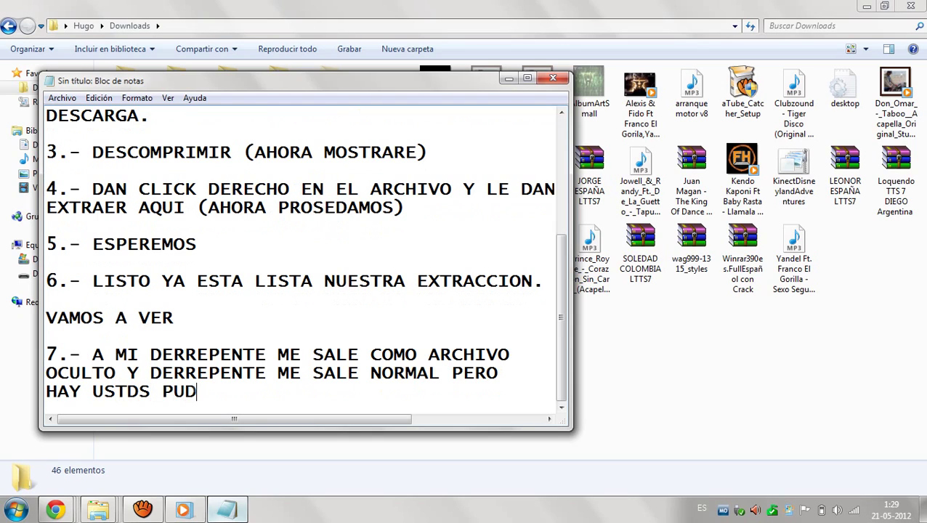
pyautogui.write('IERON APRECIAR')
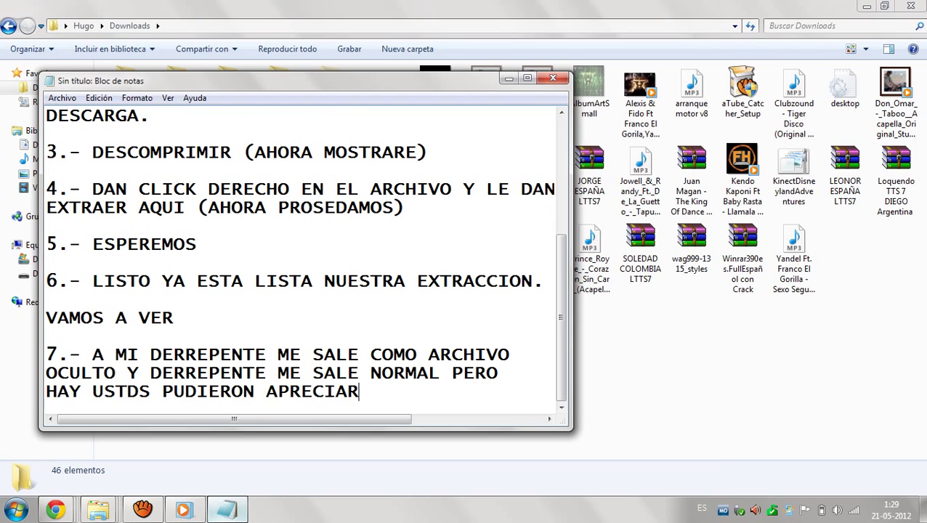
pyautogui.write(' COMO LO')
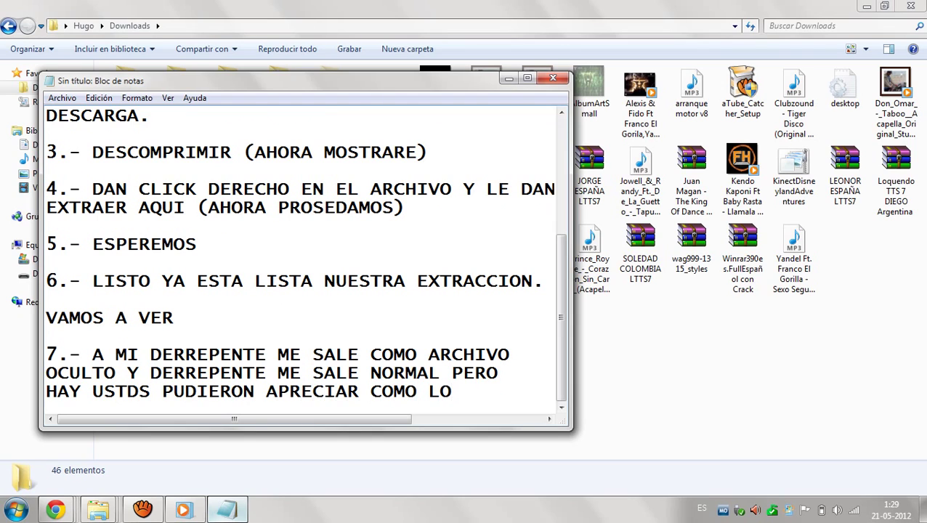
pyautogui.write(' ISE')
# Add the line "PARA VERLO SI ESTA OCULTO NO TIENE VIRUS" to item 7.
pyautogui.press('Return')
pyautogui.write('PARA')
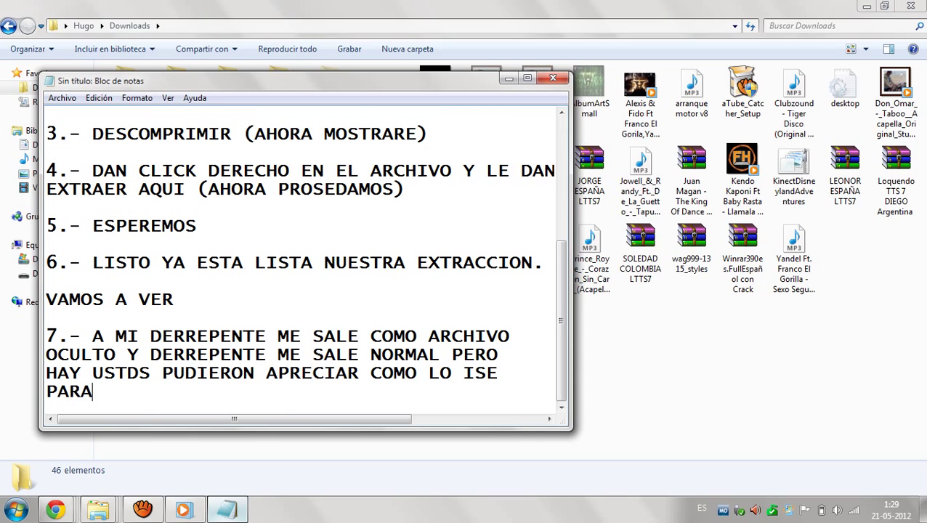
pyautogui.write(' VERLO SI ESTA CO')
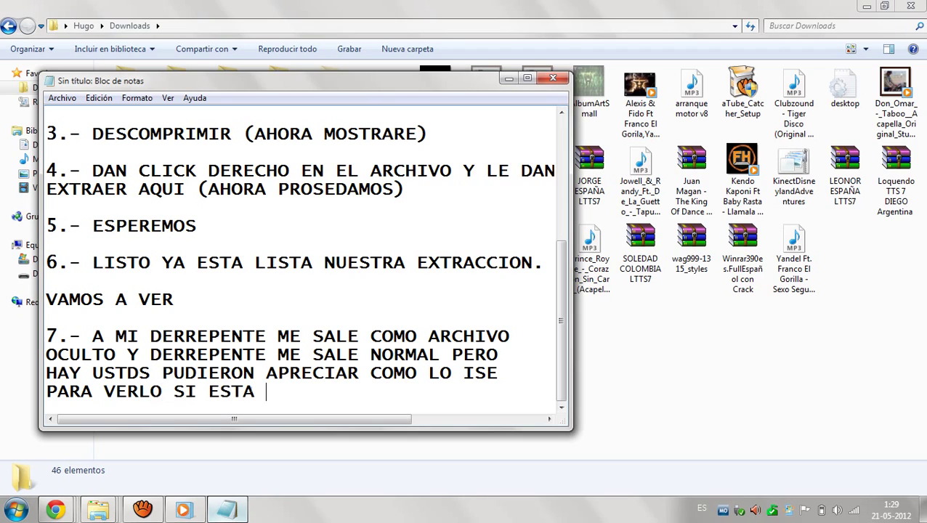
pyautogui.press('BackSpace')
pyautogui.press('BackSpace')
pyautogui.write('OCULT')
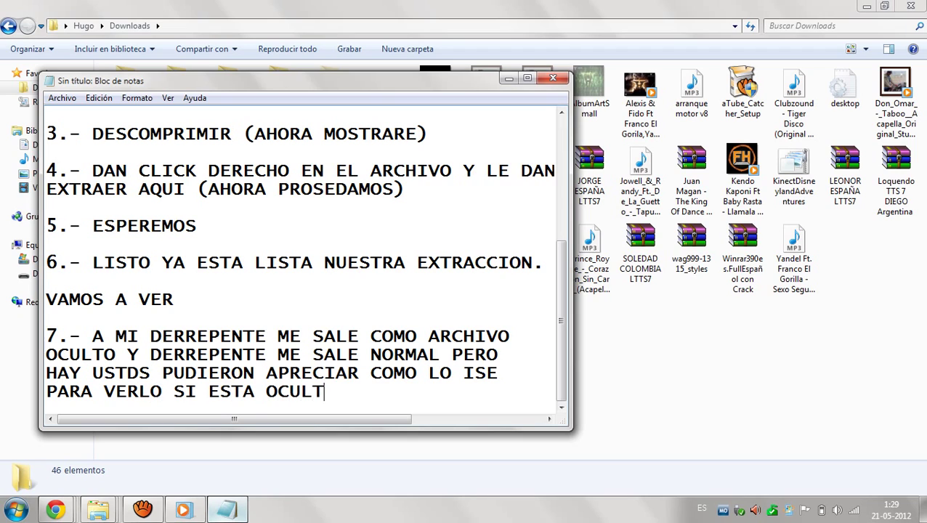
pyautogui.write('O NO TIENE ')
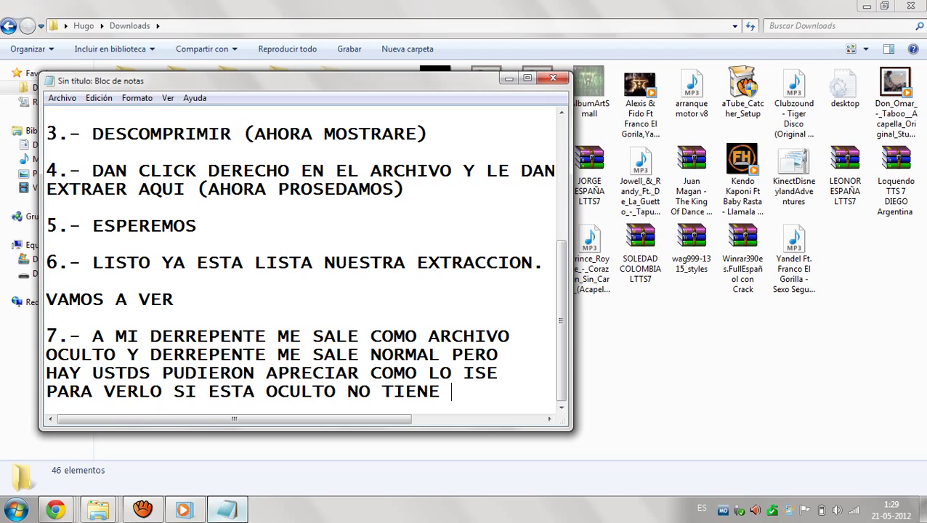
pyautogui.write('VIRUS')
# Finish item 7 with the line "ASI QUE NO SE ASUSTEN.".
pyautogui.press('Return')
pyautogui.write('A')
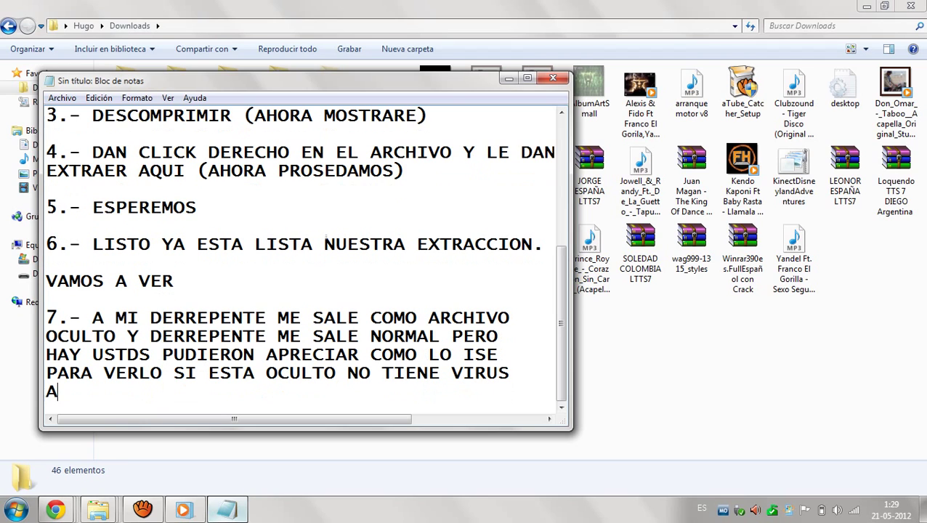
pyautogui.write('SI QUE NO SE ')
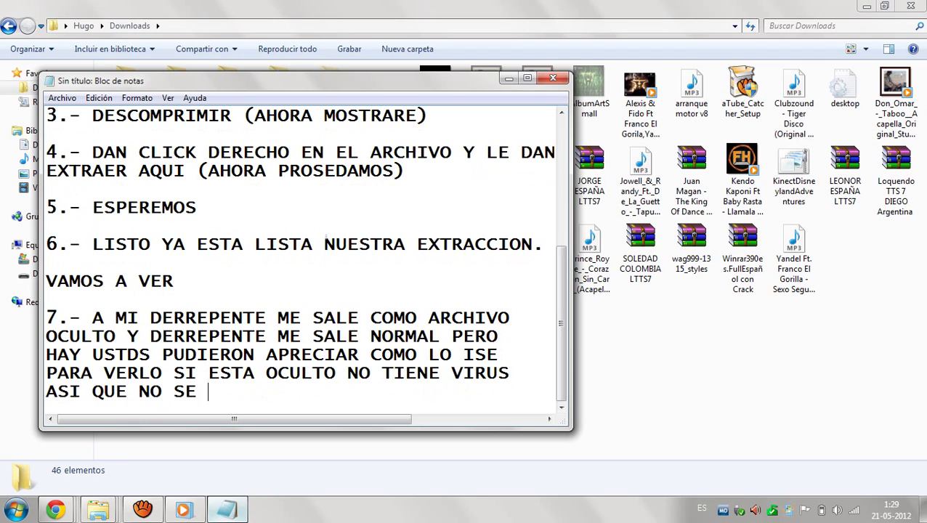
pyautogui.write('ASUSTEN')
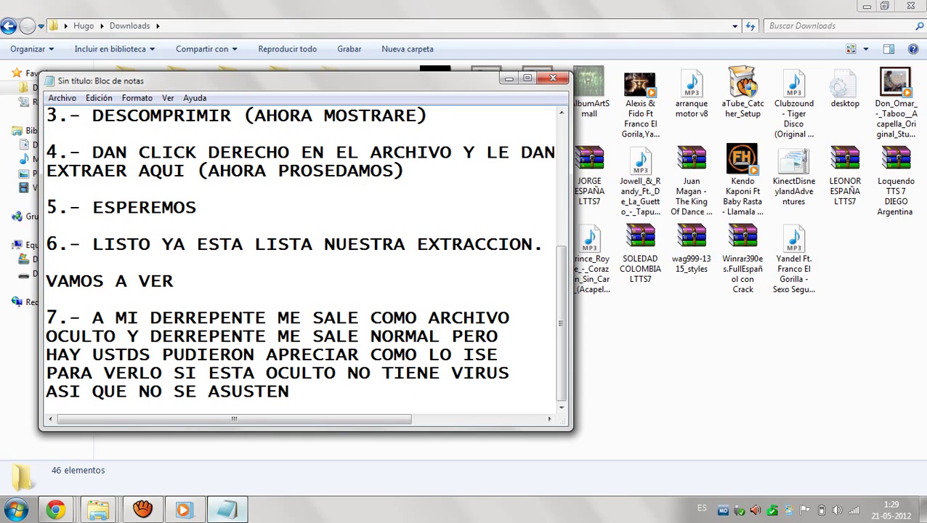
pyautogui.write('.')
# Add item 8 after a blank line, reading "8.- VAMOS A ABRIR EL CS PARA COMPROBAR".
pyautogui.press('Return')
pyautogui.press('Return')
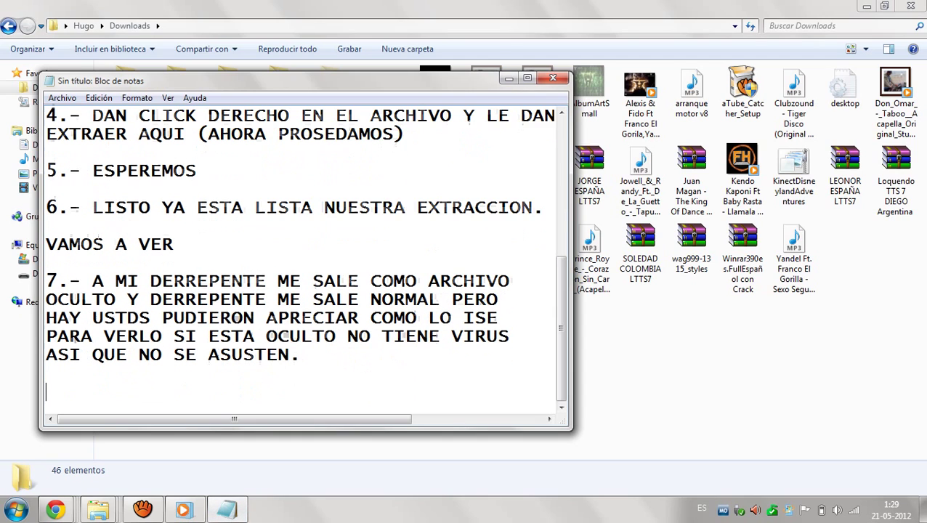
pyautogui.write('8.- ')
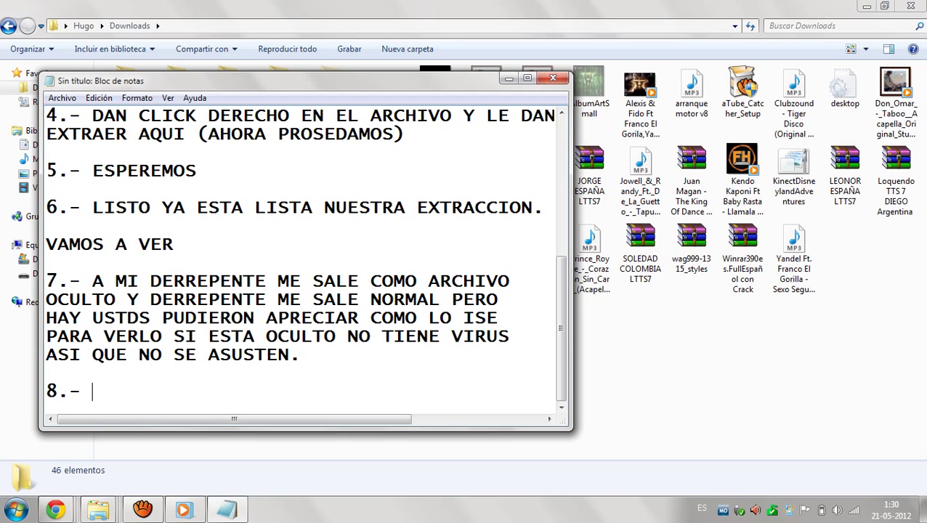
pyautogui.write('VAMOS A B')
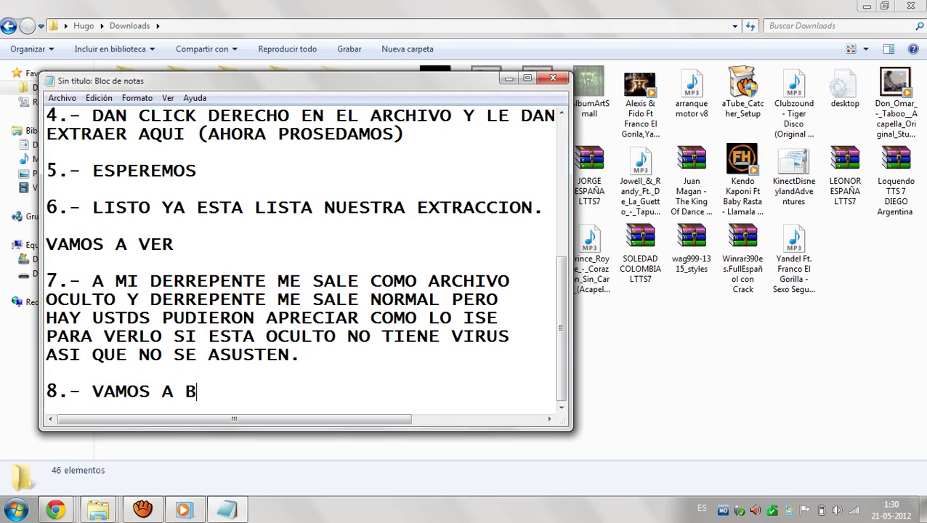
pyautogui.press('BackSpace')
pyautogui.write('ABRIR EL CS Par')
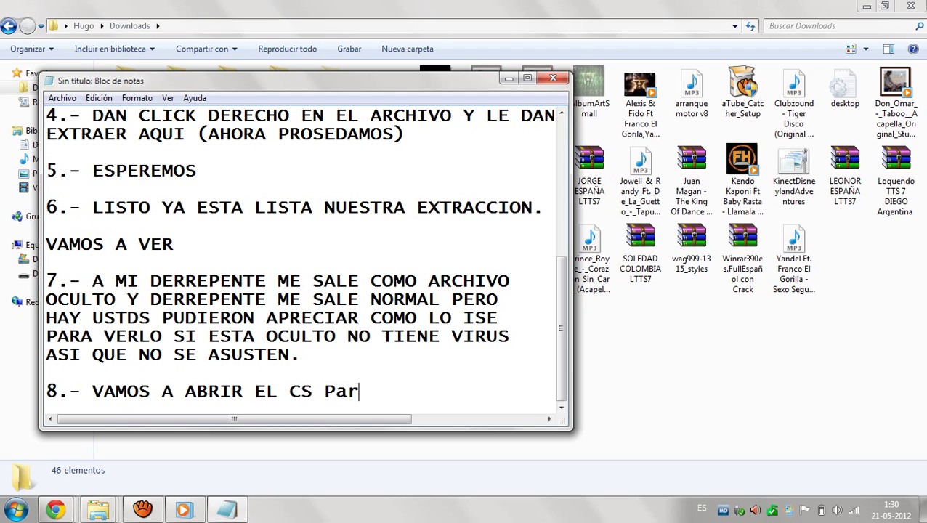
pyautogui.press('BackSpace')
pyautogui.press('BackSpace')
pyautogui.write('ARA COM')
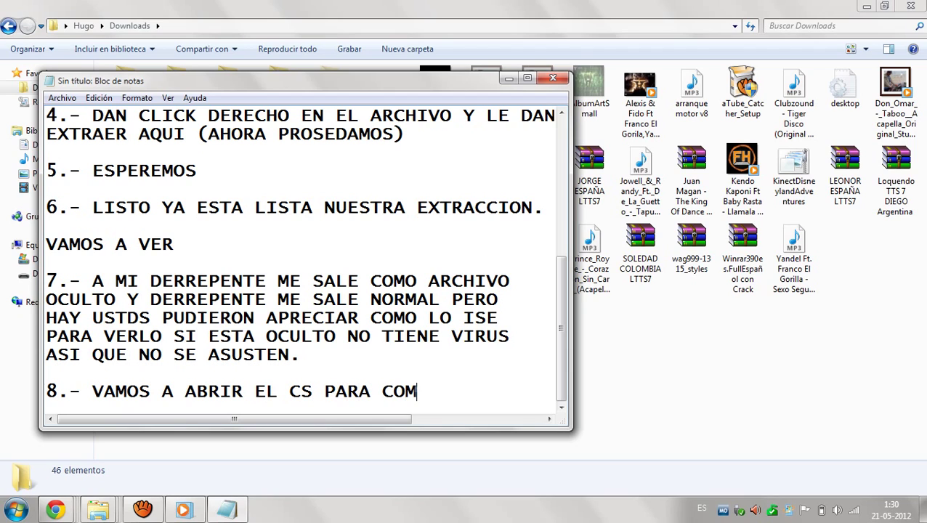
pyautogui.write('PROBAR')
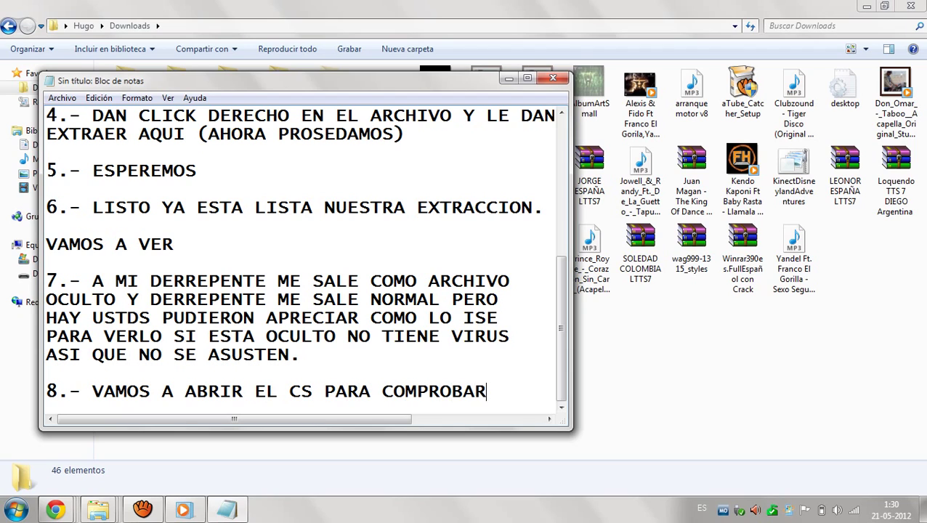
# Leave a blank line below item 8 and start item 9 with "9.-".
pyautogui.press('Return')
pyautogui.press('Return')
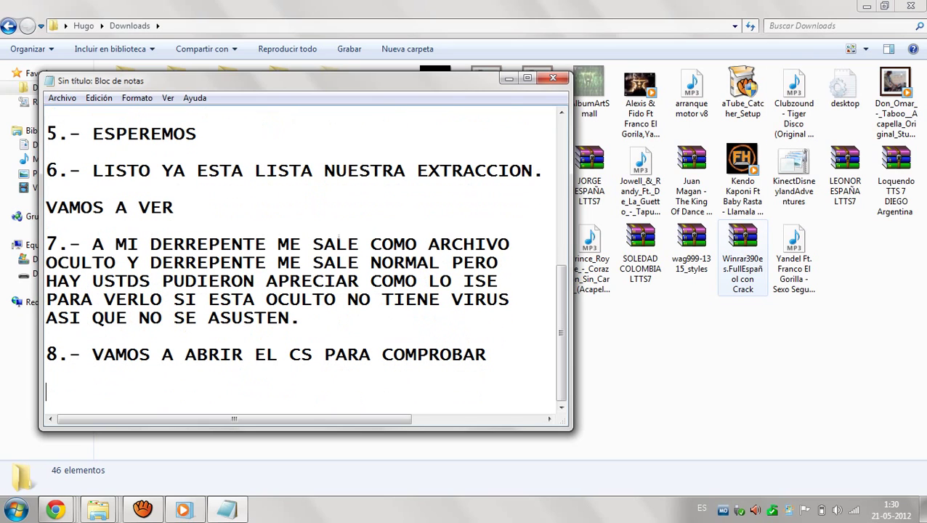
pyautogui.write('9.-')
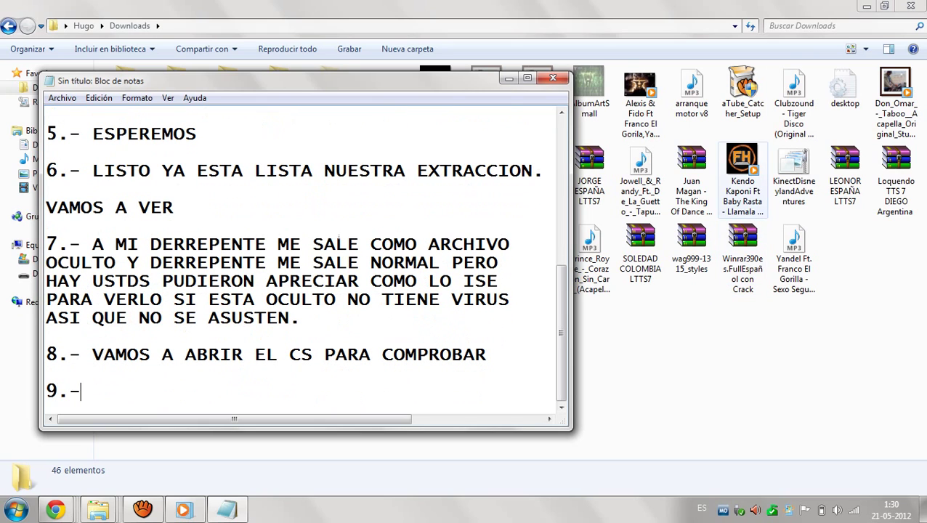
# Switch to the Downloads folder, open the Photoshop CS folder and launch the Portable_PS_8 application.
pyautogui.hotkey('alt', 'Tab')
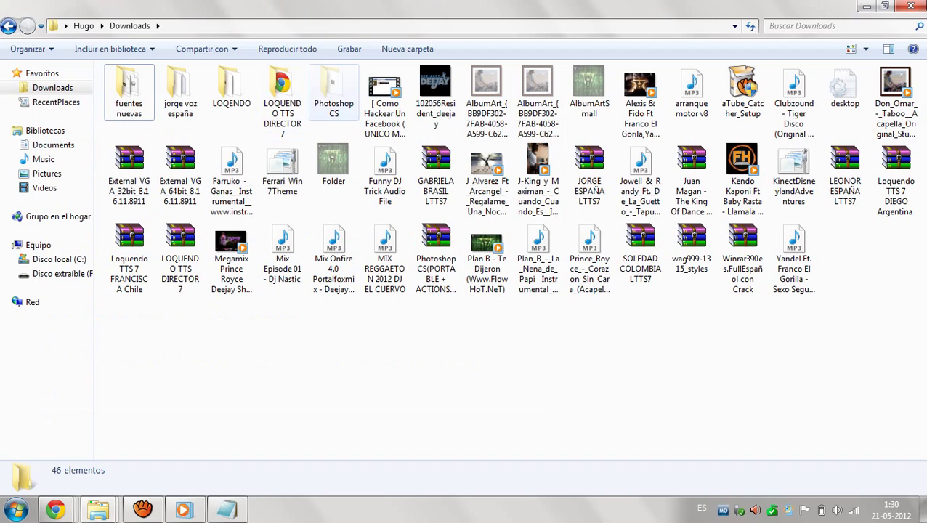
pyautogui.doubleClick(333, 91)
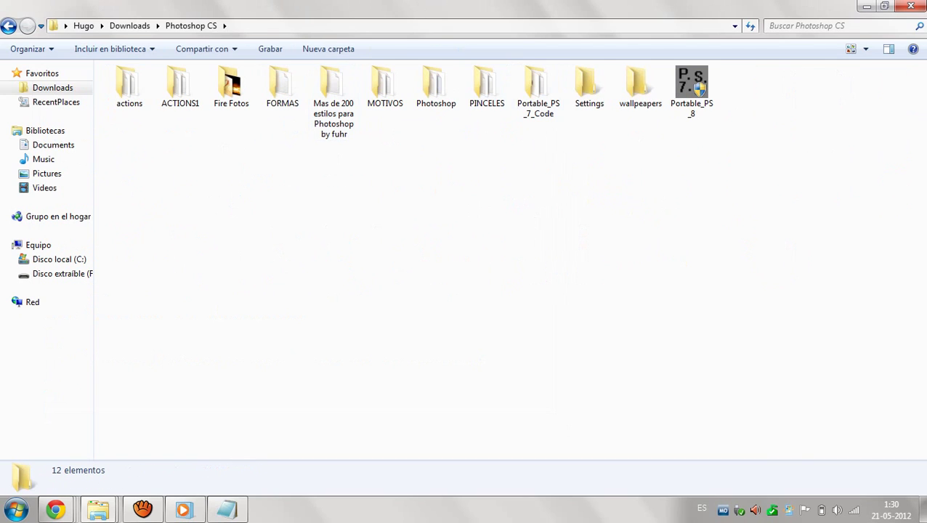
pyautogui.moveTo(703, 166); pyautogui.dragTo(651, 84)
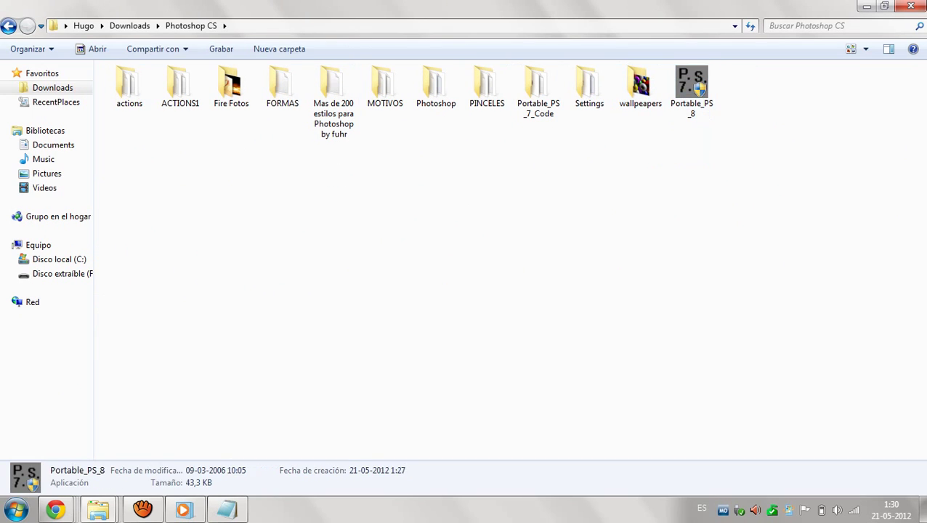
pyautogui.moveTo(802, 129); pyautogui.dragTo(664, 66)
pyautogui.press('Return')
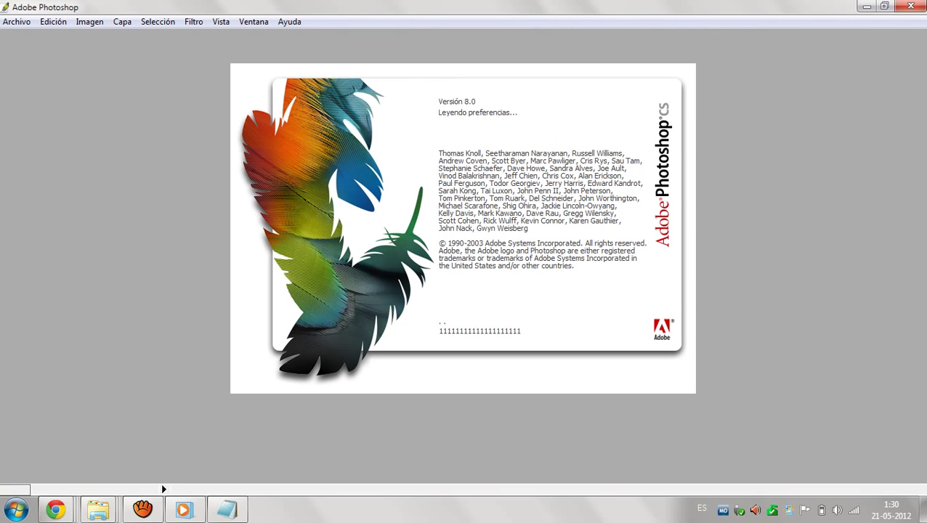
# Bring up the removable disk (F:) window and play the song "14 - Daddy Yankee Feat Ñengo Flow".
pyautogui.moveTo(98, 508)
pyautogui.moveTo(234, 436)
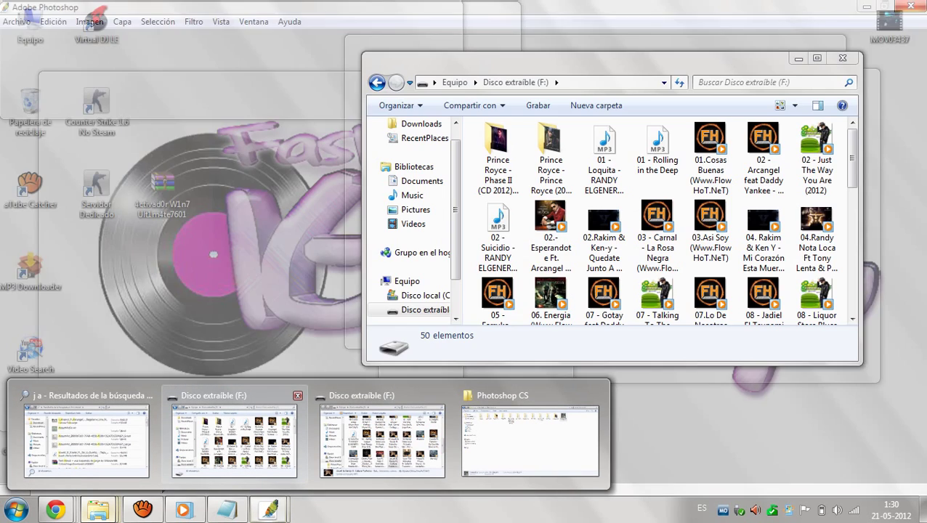
pyautogui.click(382, 439)
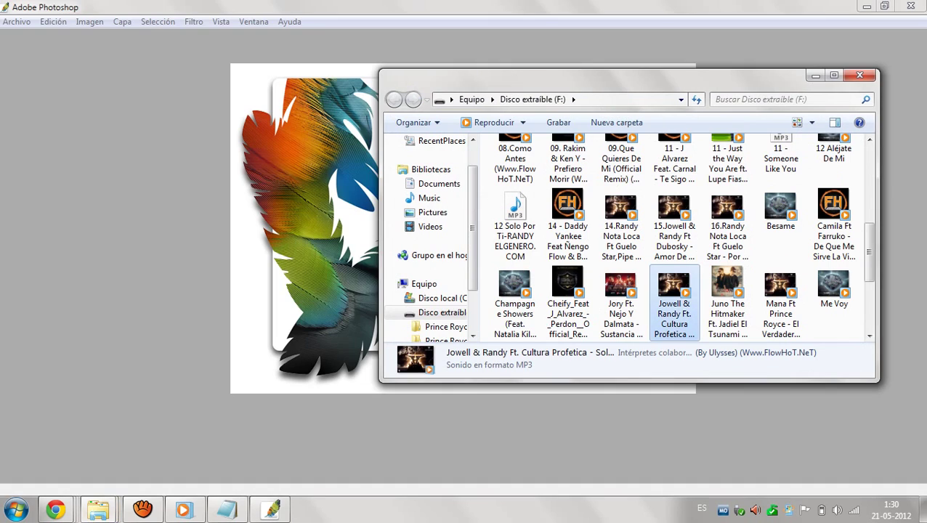
pyautogui.click(568, 222)
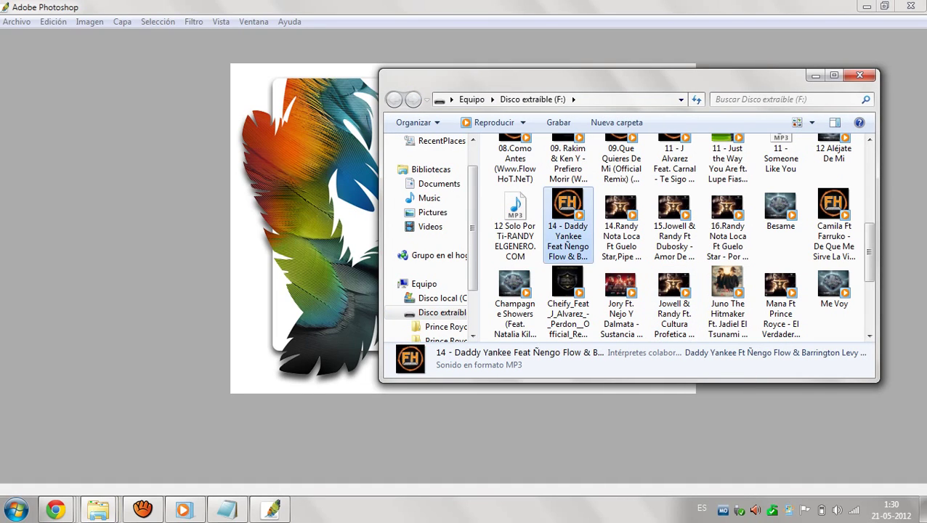
pyautogui.rightClick(567, 221)
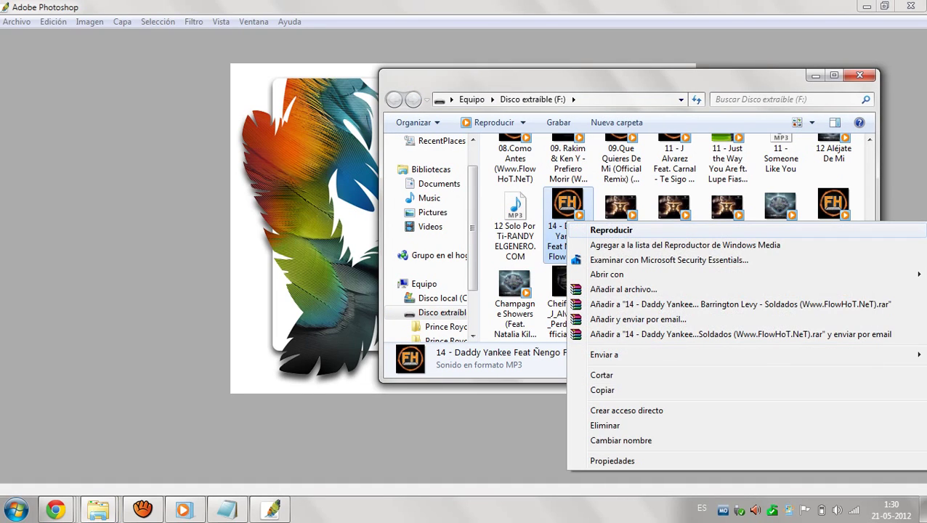
pyautogui.click(612, 230)
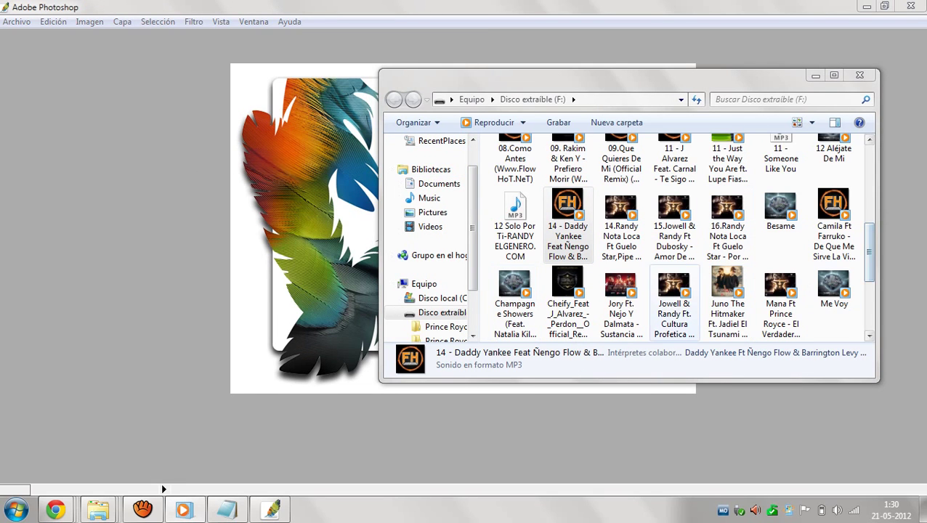
# Add the songs "Jory Ft. Nejo Y Dalmata - Sustancia" and "Pitbull Feat. Ne-Yo, Afrojack & Nayer" to the Windows Media Player list.
pyautogui.rightClick(620, 296)
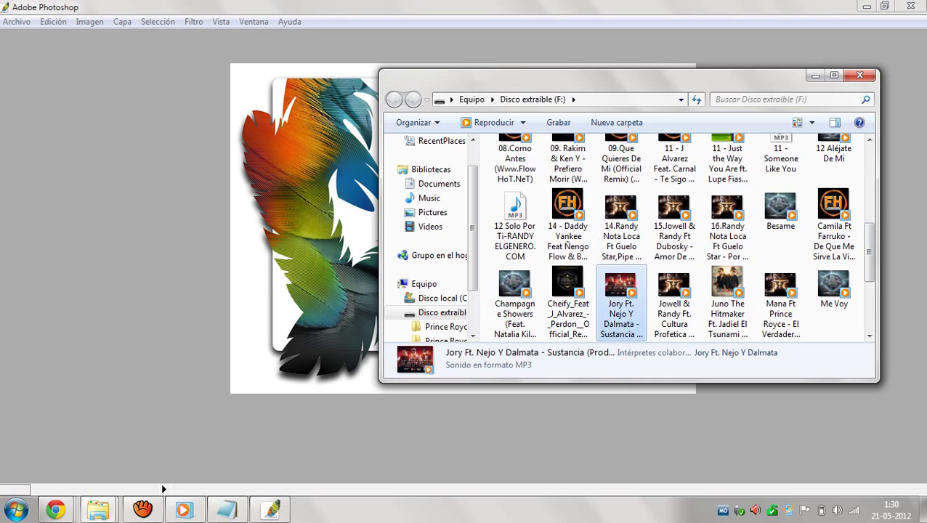
pyautogui.click(698, 70)
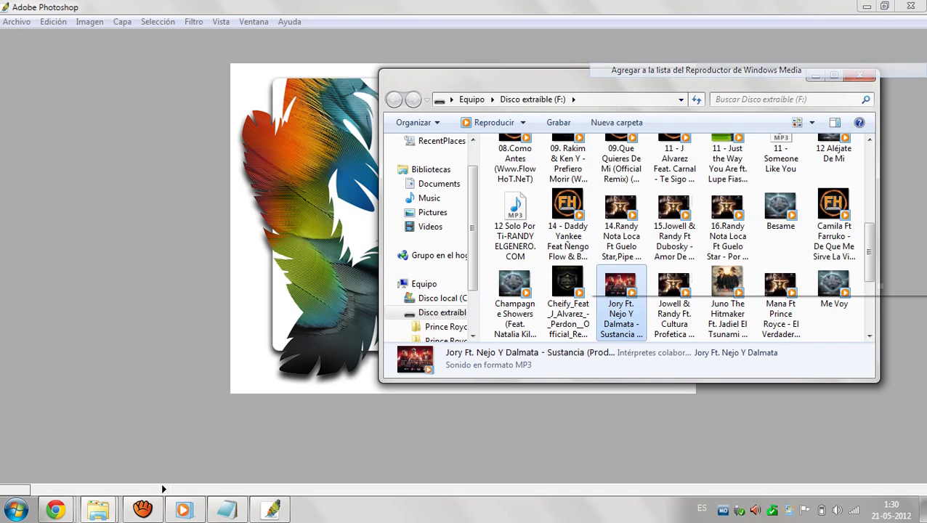
pyautogui.scroll(-2, 628, 236)
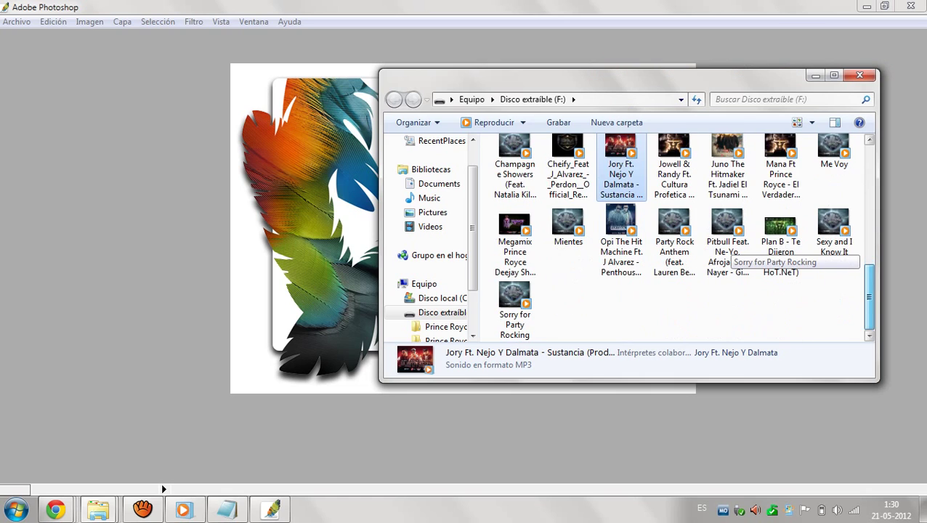
pyautogui.rightClick(727, 233)
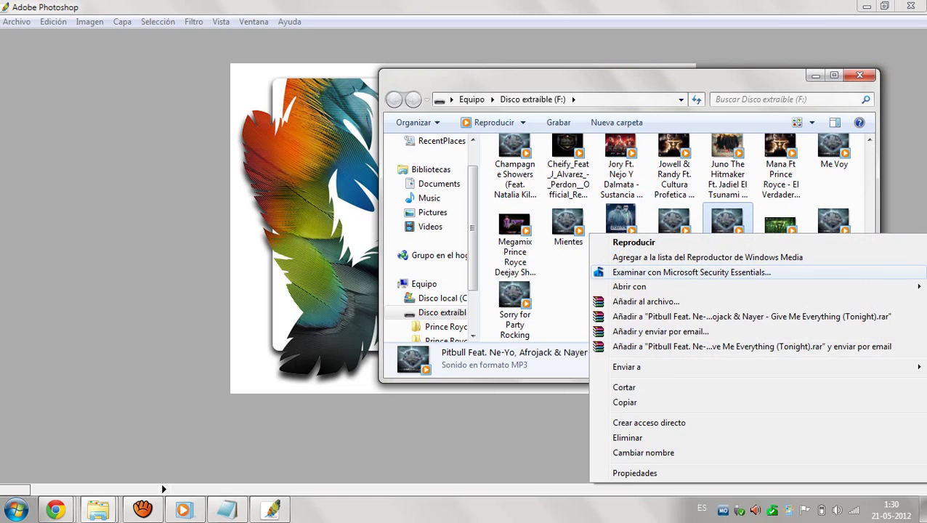
pyautogui.click(698, 257)
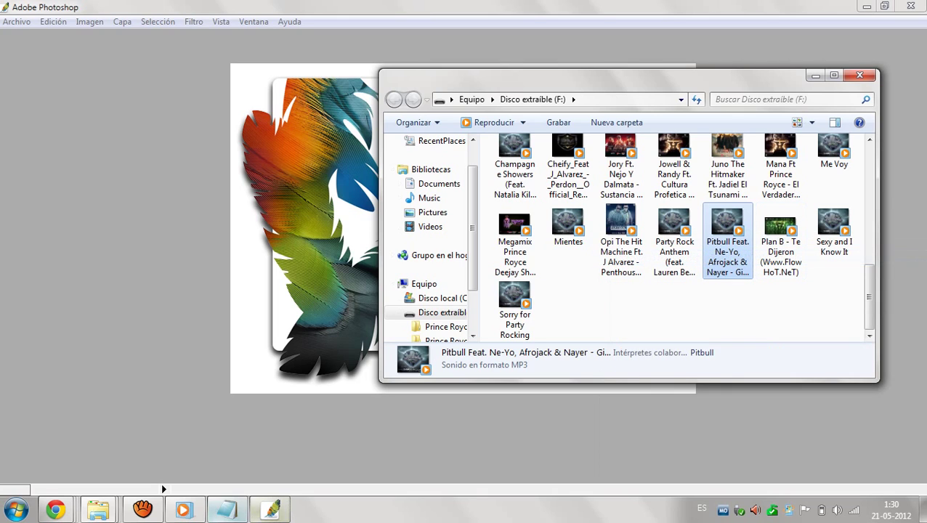
# Skip ahead to the Pitbull song and raise the player volume slightly, leaving the player and removable disk windows minimized.
pyautogui.moveTo(183, 510)
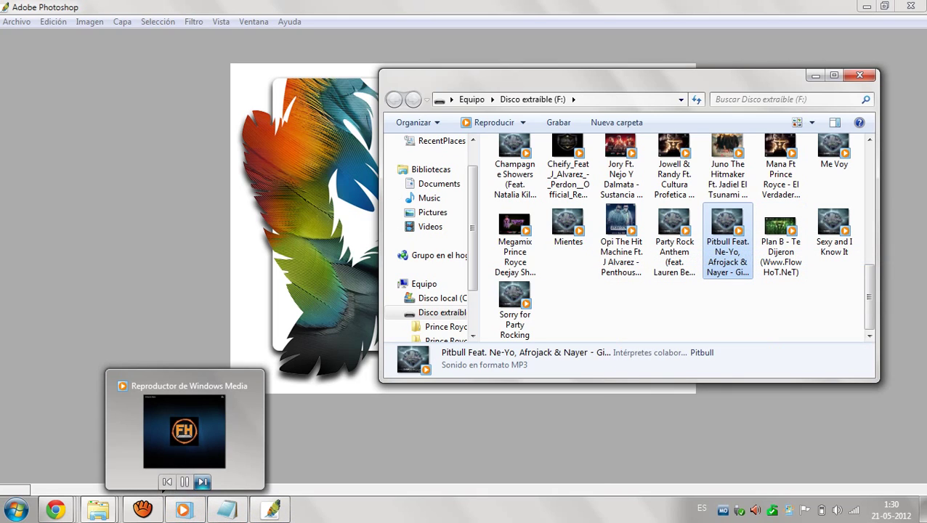
pyautogui.click(202, 482)
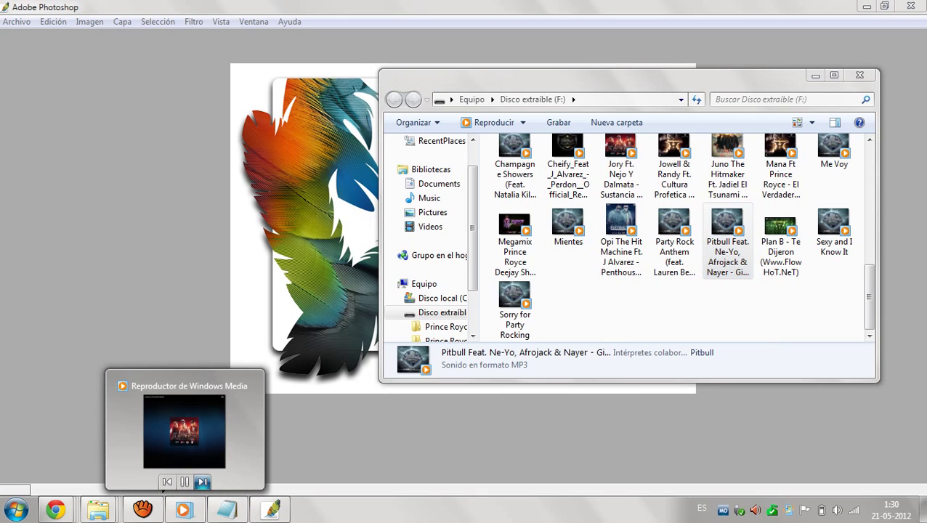
pyautogui.click(202, 481)
pyautogui.moveTo(270, 509)
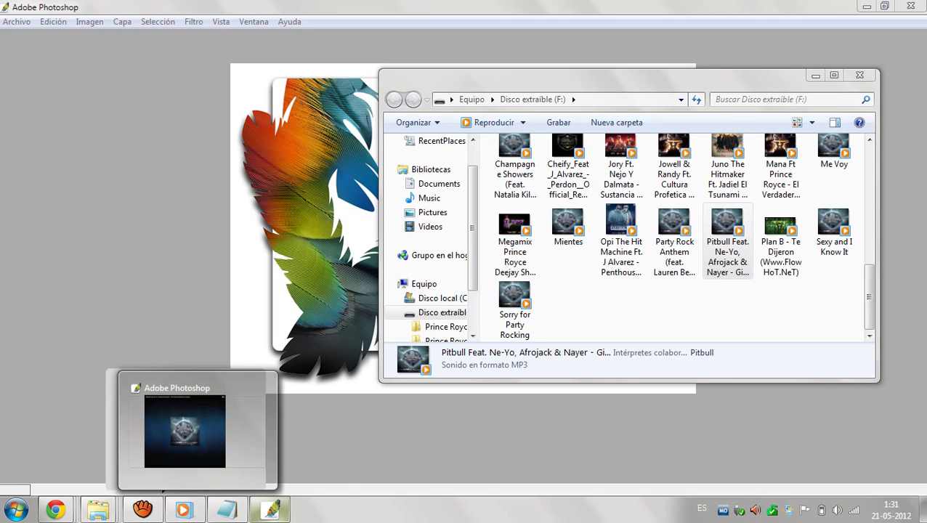
pyautogui.click(183, 509)
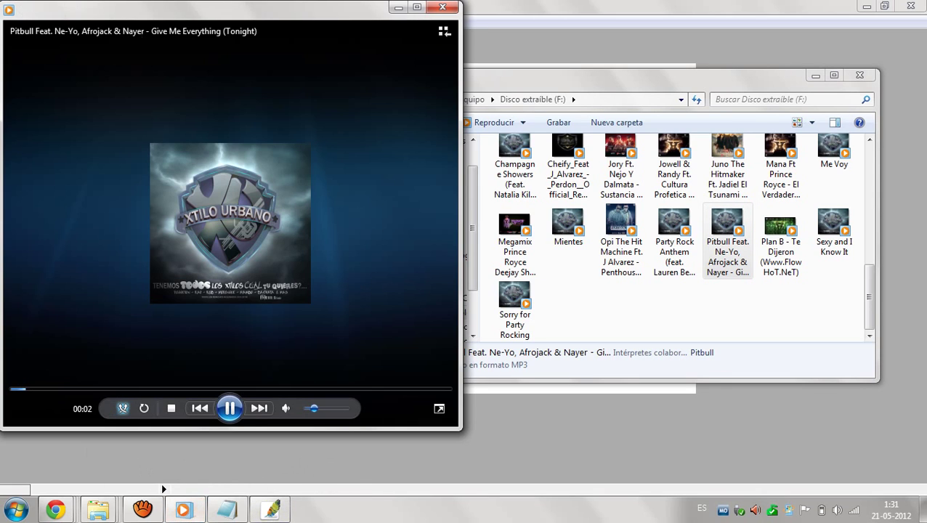
pyautogui.moveTo(314, 408); pyautogui.dragTo(319, 408)
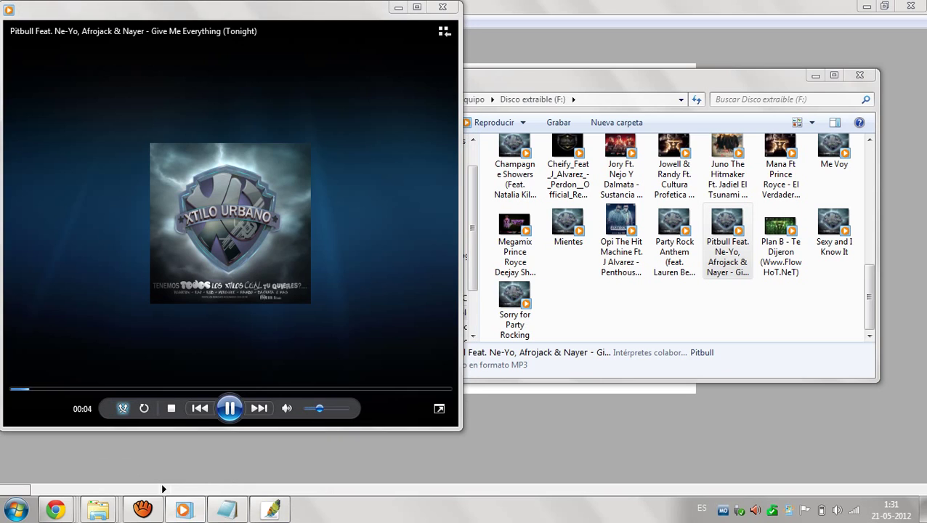
pyautogui.press('super+Down')
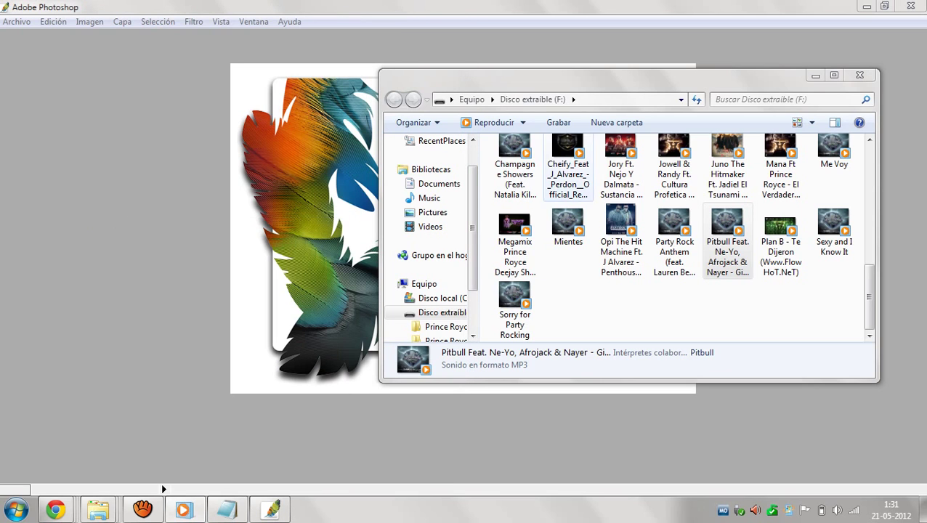
pyautogui.click(815, 75)
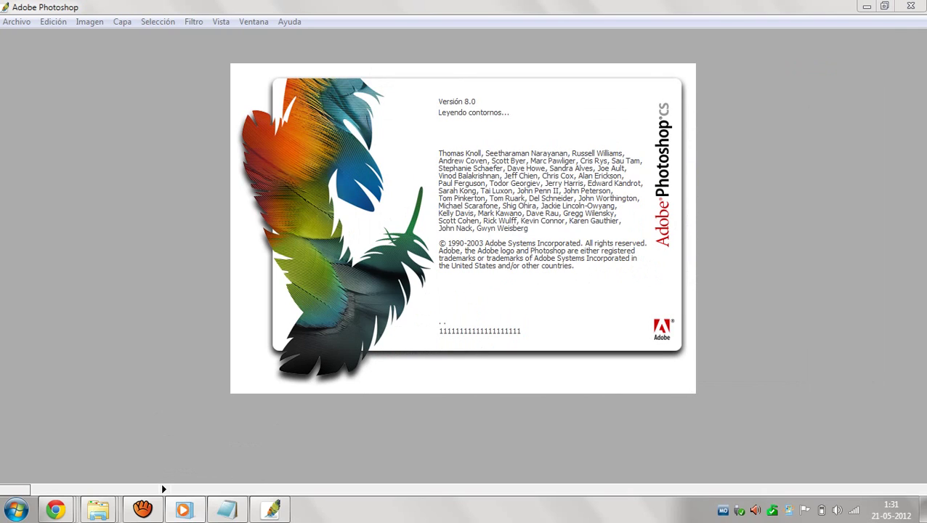
# Switch to the Notepad note and complete the first line of item 9 with "DEMORA UN POCO POR QUE ESTOY ANALIZANDO".
pyautogui.hotkey('alt', 'Tab')
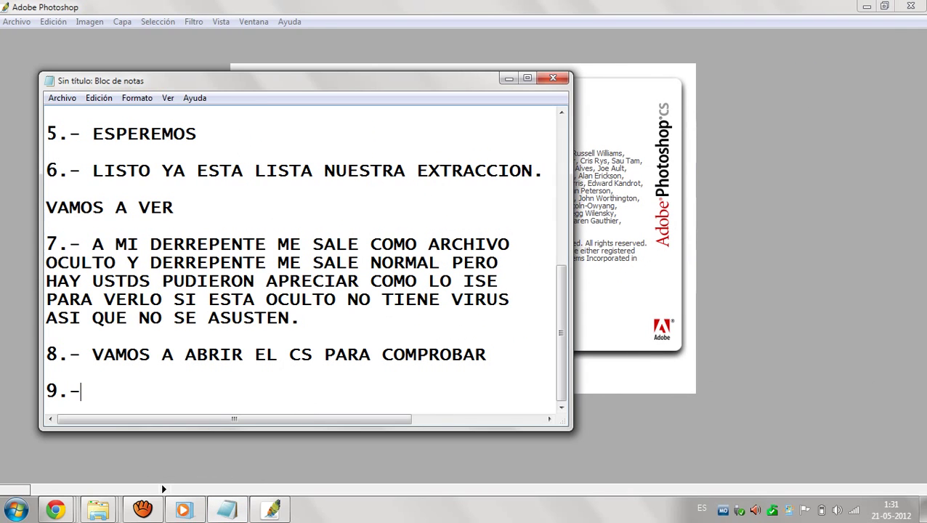
pyautogui.write('DEMORA ')
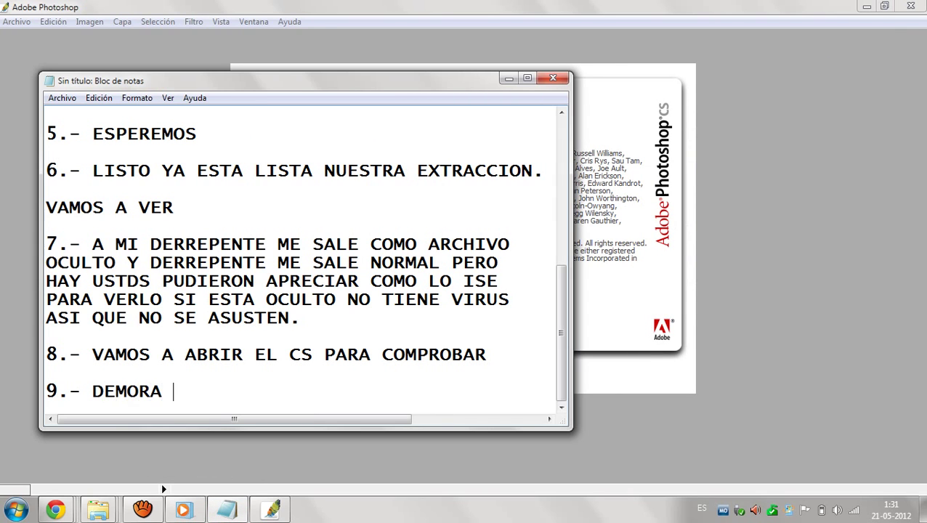
pyautogui.write('UN POCO POR QU')
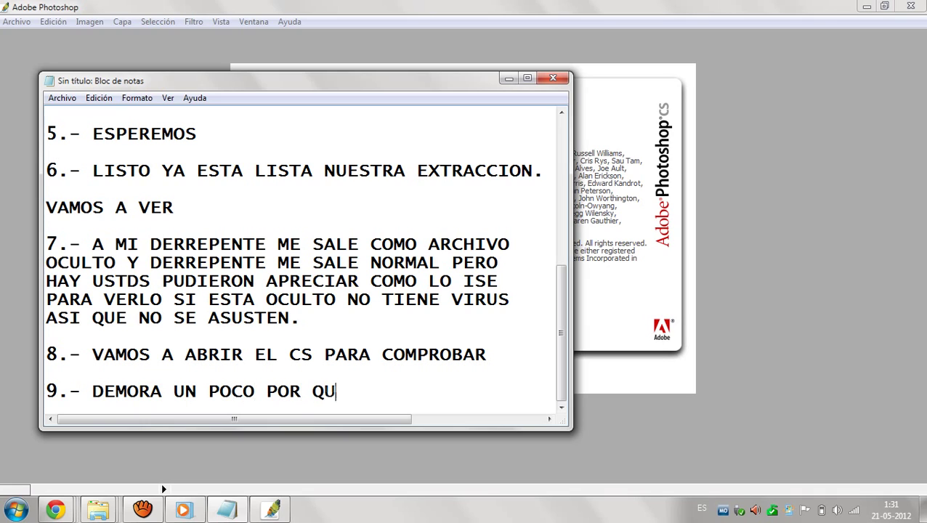
pyautogui.write('E ESTOY')
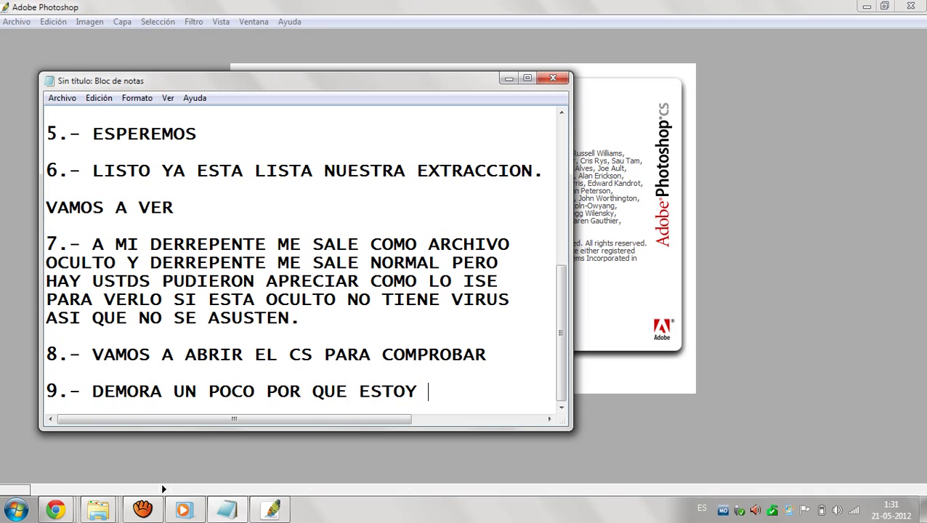
pyautogui.write(' ANALIZANDO')
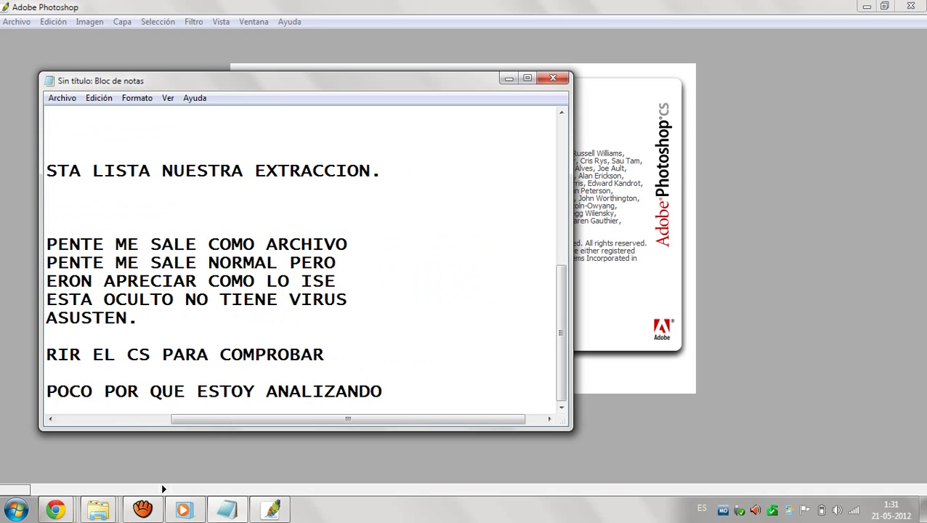
# Continue item 9 on a new line with "UNOS ARCHIVOS PERO COMO PUEDEN VER ABRE" and leave a blank line below it.
pyautogui.press('Return')
pyautogui.write('UNOS')
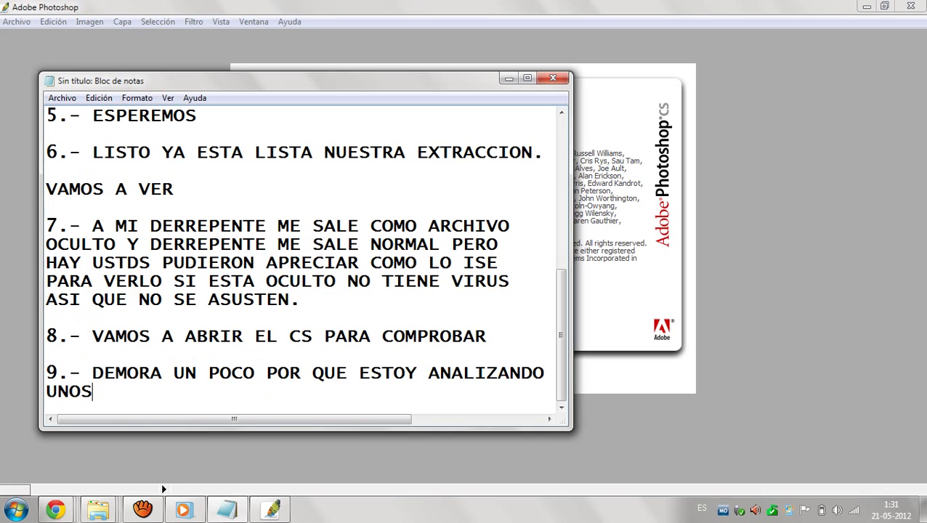
pyautogui.write(' ARCHIVOS ')
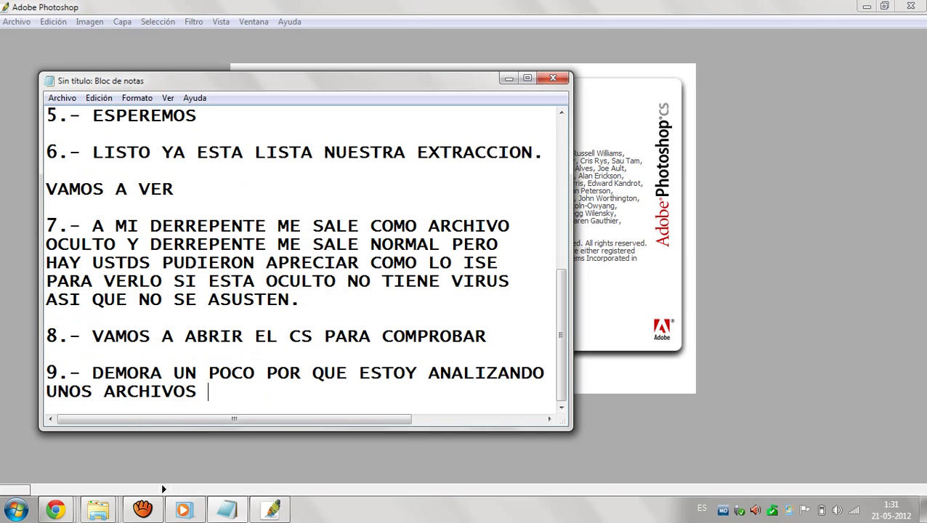
pyautogui.write('PERO COMO ')
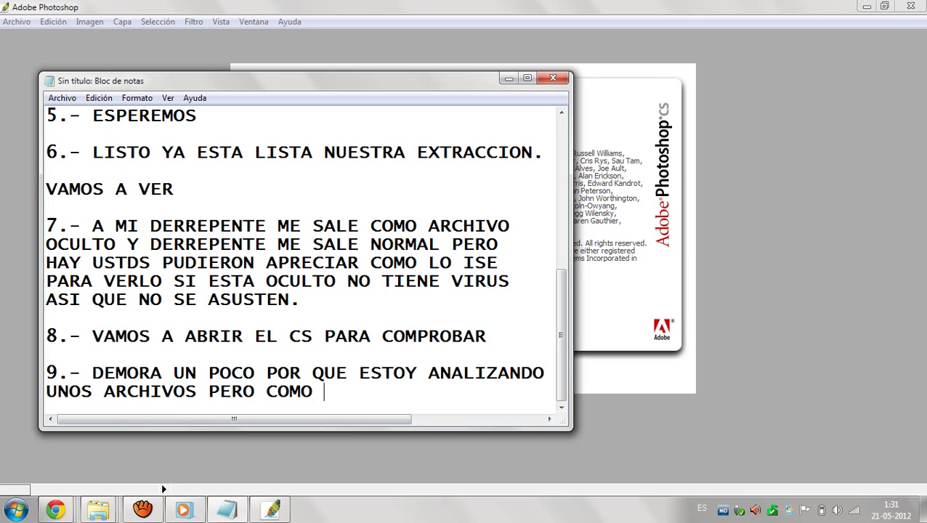
pyautogui.write('PUEDEN V')
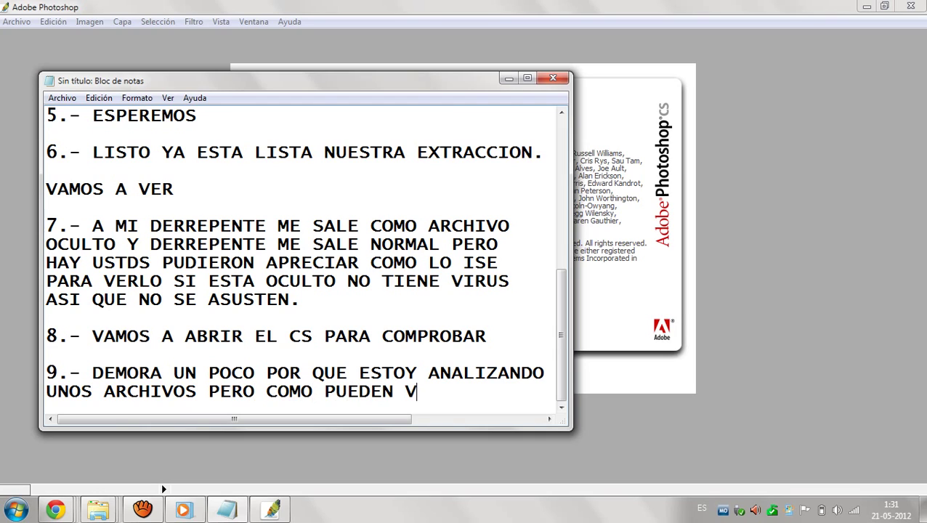
pyautogui.write('ER ABRE')
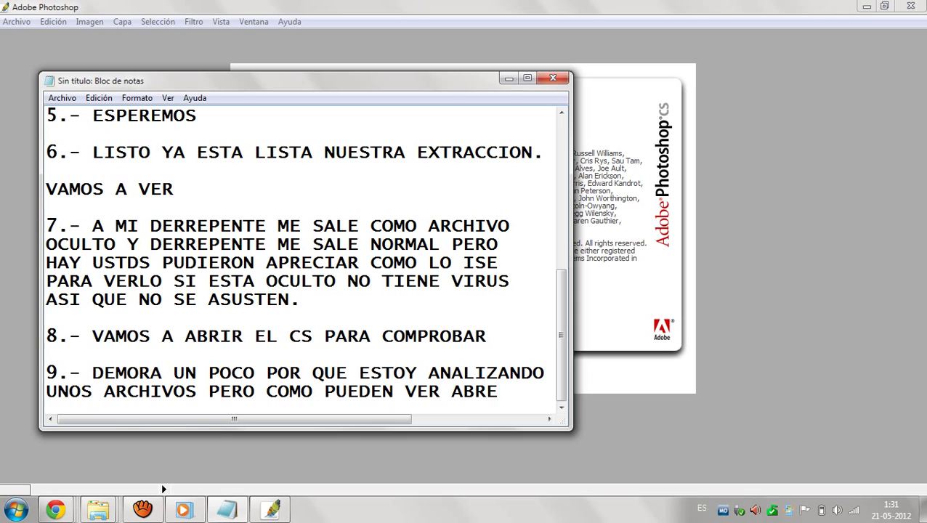
pyautogui.press('Return')
pyautogui.press('Return')
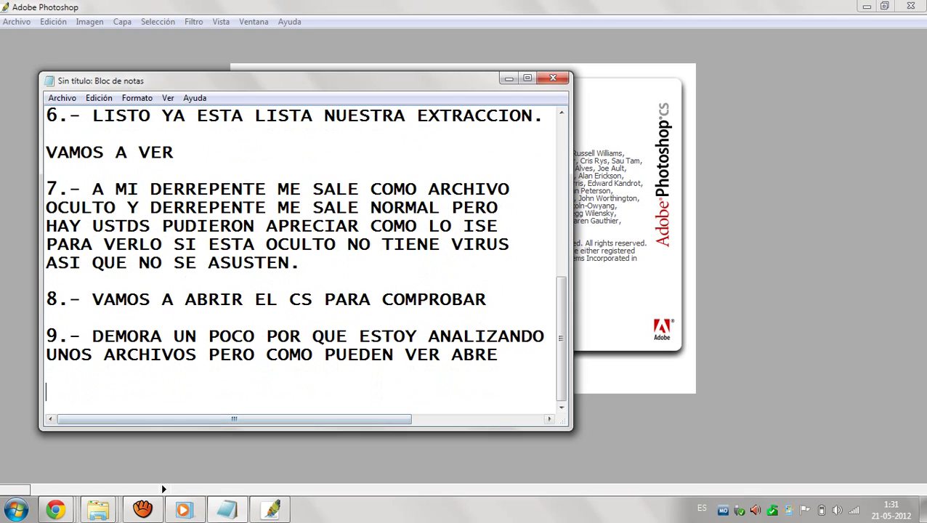
# Switch to Chrome, show the YouTube page of the Photoshop Portable video and highlight the comment about the folder missing after extraction.
pyautogui.click(56, 509)
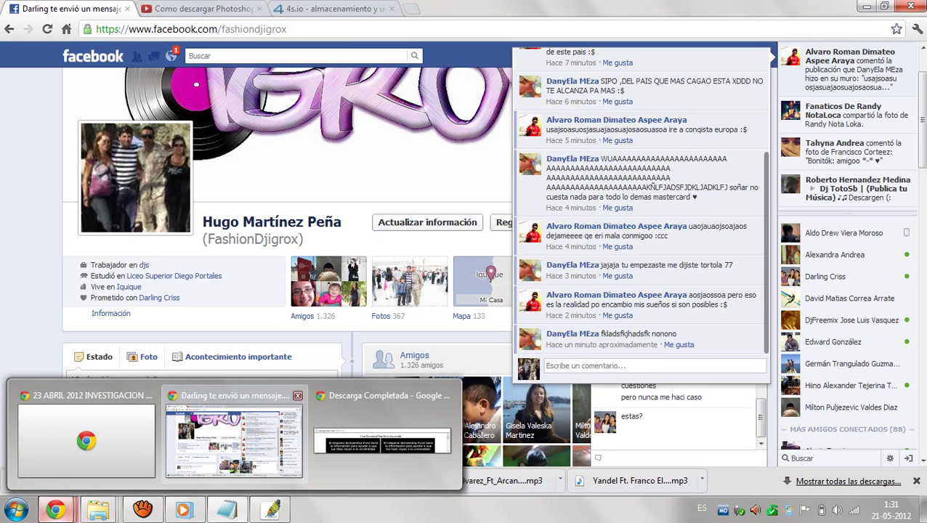
pyautogui.click(234, 442)
pyautogui.hotkey('ctrl', 'Tab')
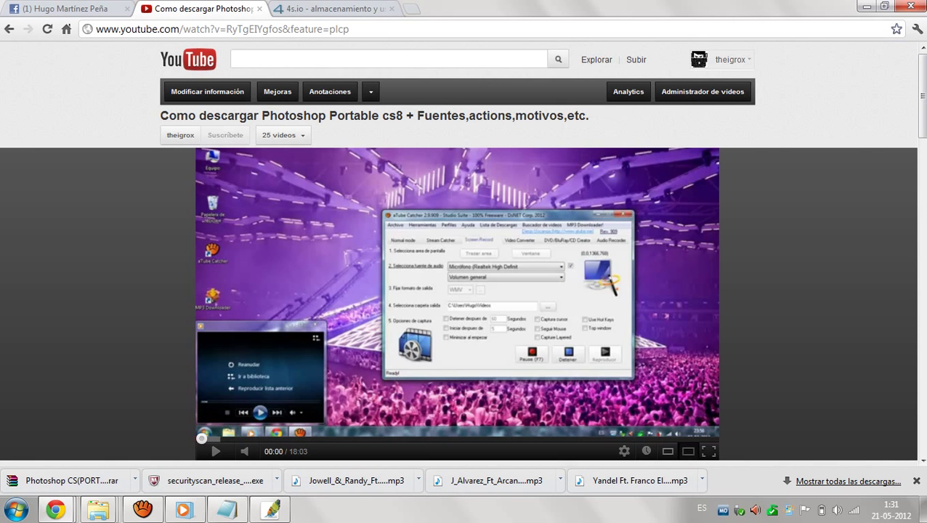
pyautogui.scroll(-10, 694, 363)
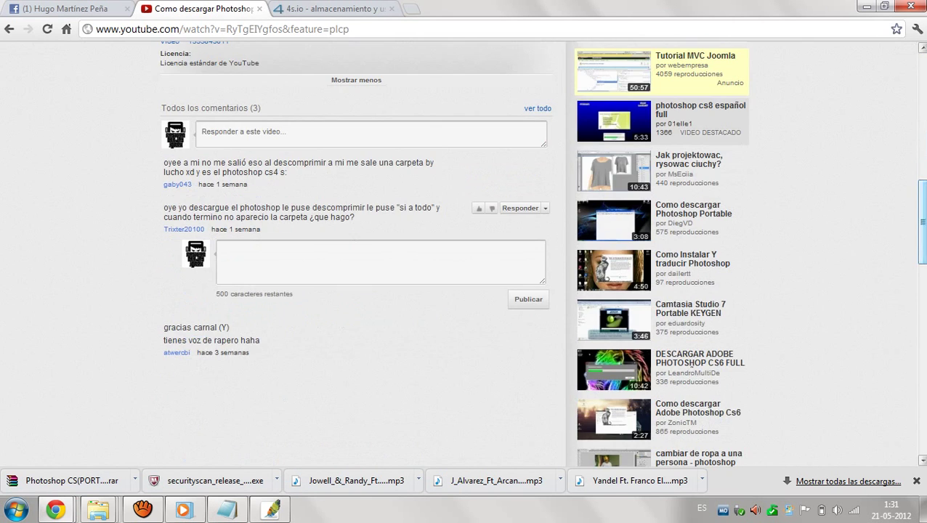
pyautogui.moveTo(262, 230); pyautogui.dragTo(163, 207)
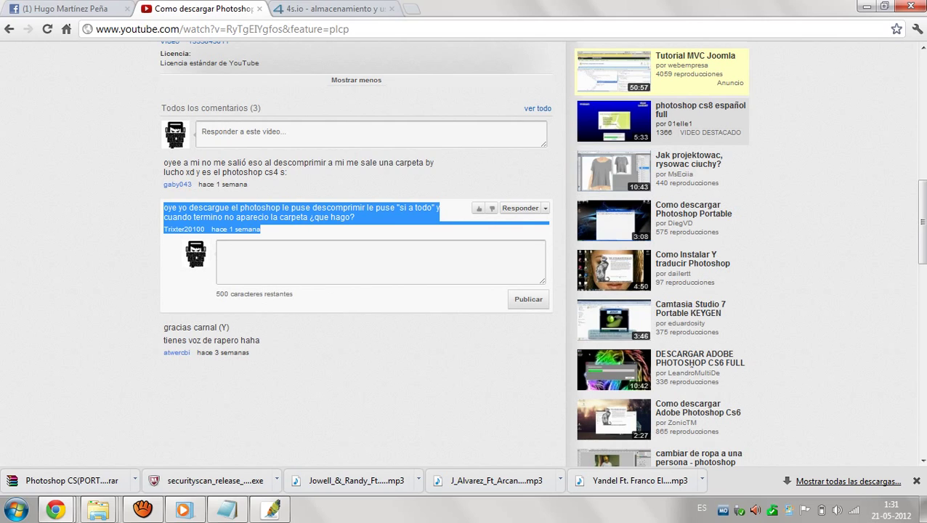
# Reply to the missing-folder comment with "AMIGO DEBE ESTAR COMO ARCHIVO OCULTO AHORA ESTOY SUBIENDO EL VIDEO DE LA SOLUCION :D" and publish it.
pyautogui.click(221, 249)
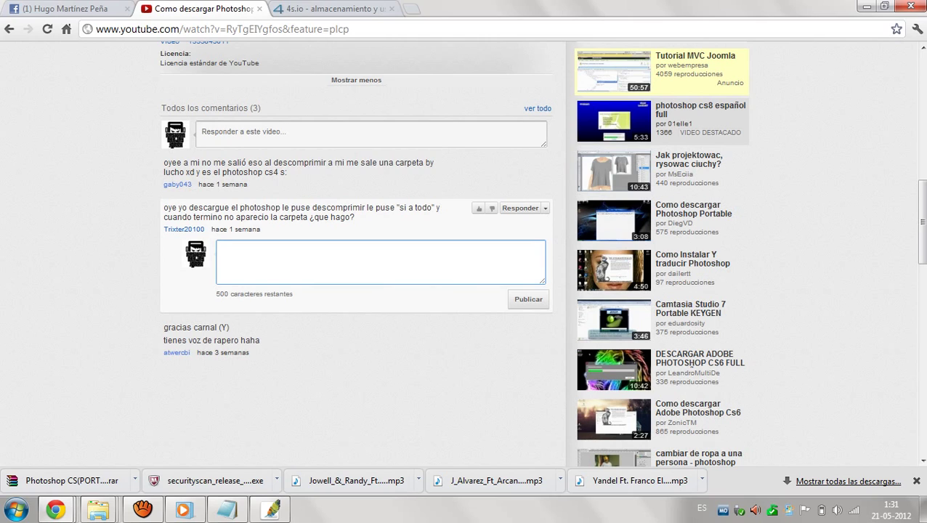
pyautogui.write('AMIGO DEBE ESTAR')
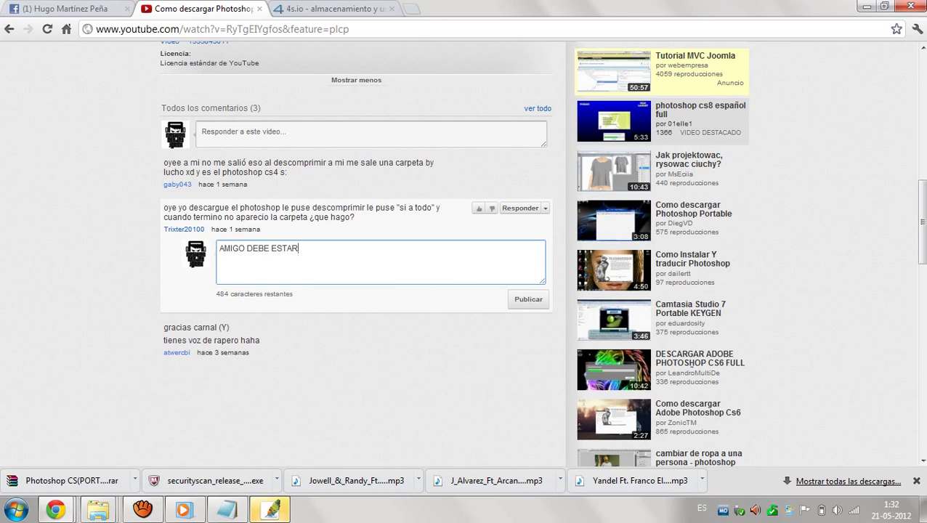
pyautogui.write(' COMO ARCHIVO OCULTO')
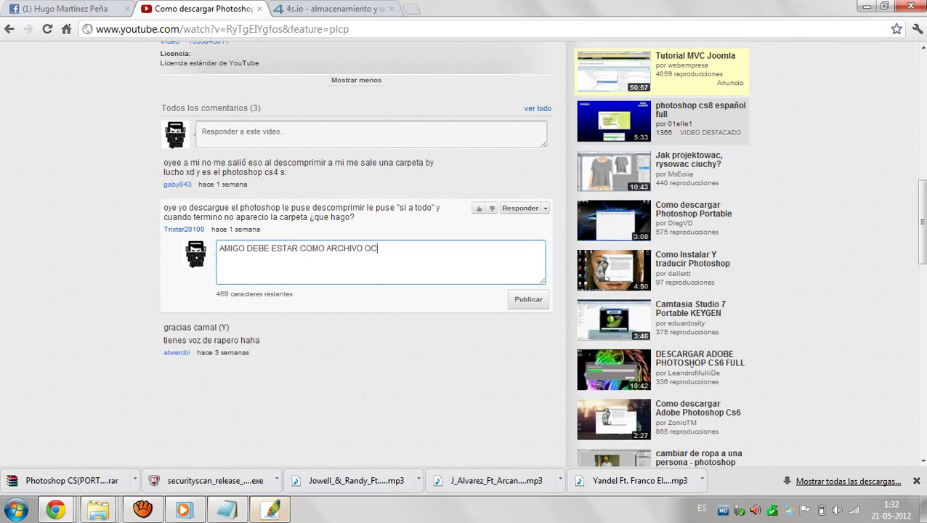
pyautogui.write('HORA ESTOY SUBIENDO')
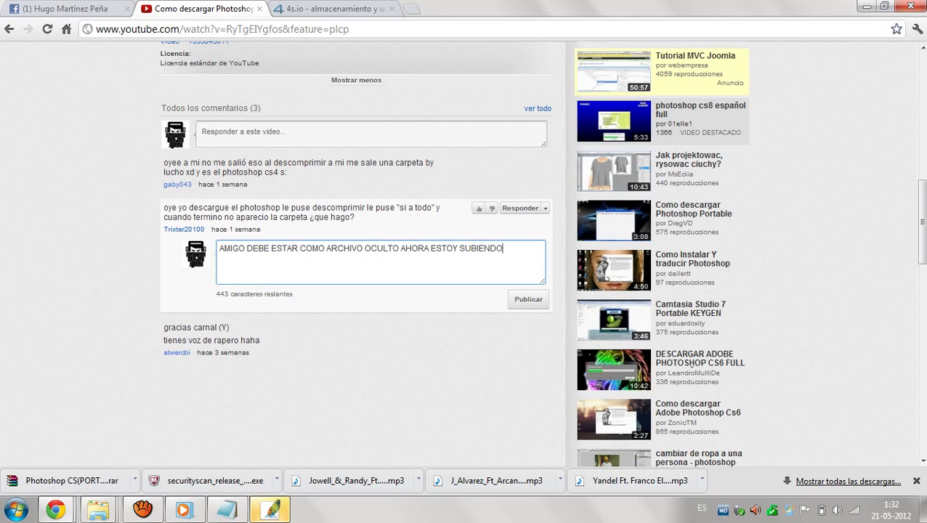
pyautogui.write('EO. DE LA SOLUCION :D')
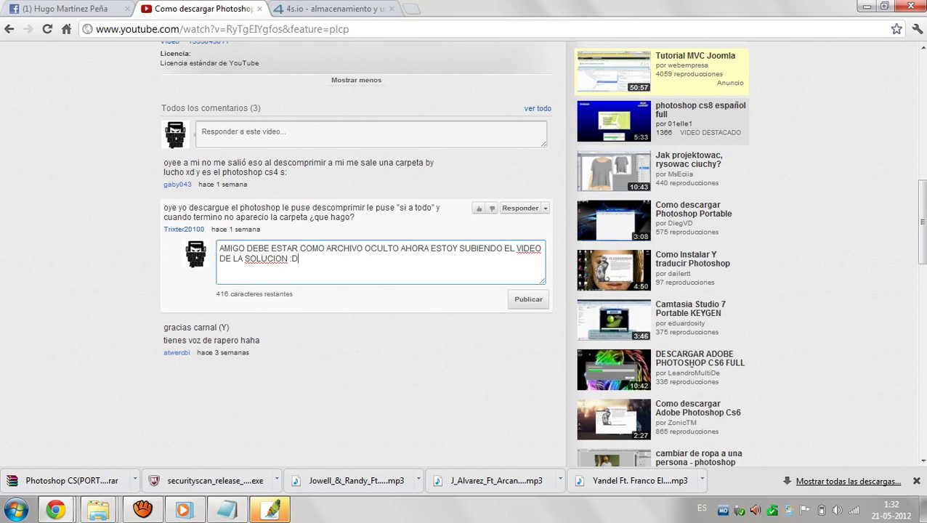
pyautogui.click(528, 299)
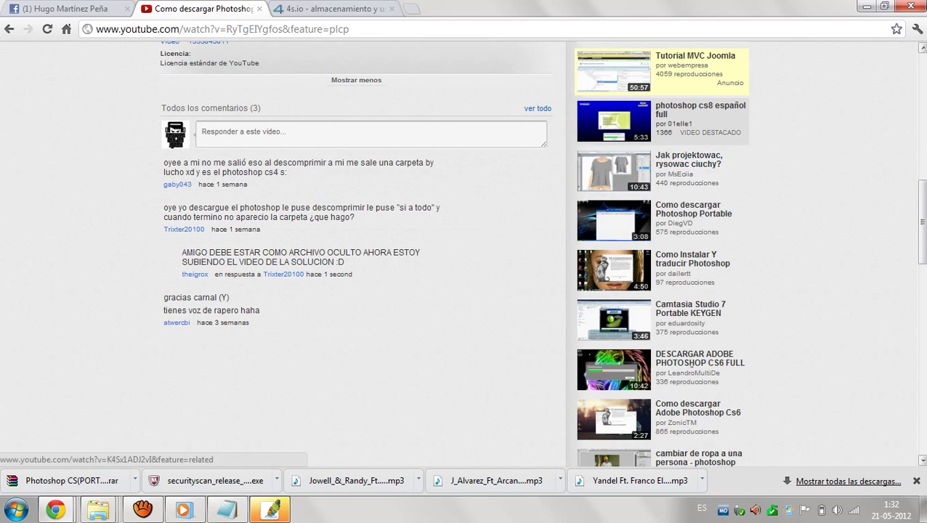
pyautogui.scroll(5, 614, 170)
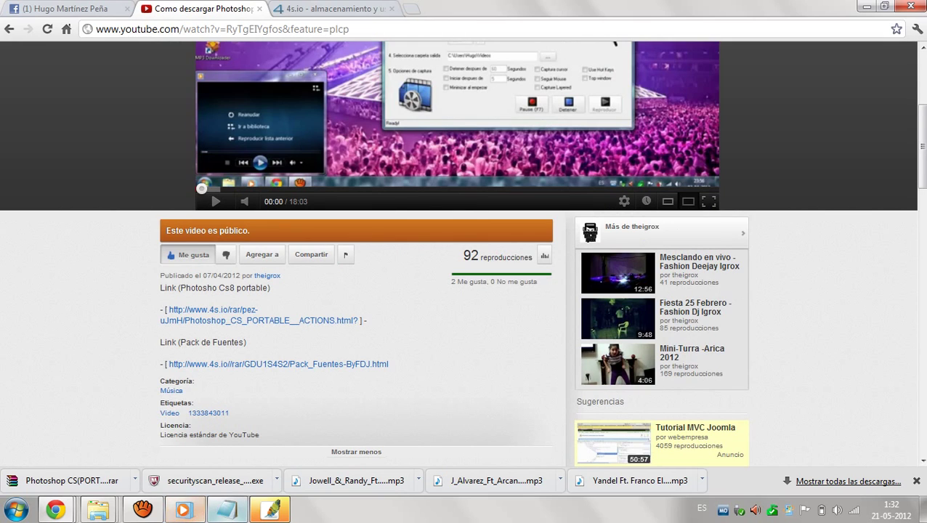
# Switch to Photoshop, dismiss the welcome screen and create a new 1000 x 1000 pixel RGB document with a white background.
pyautogui.moveTo(227, 510)
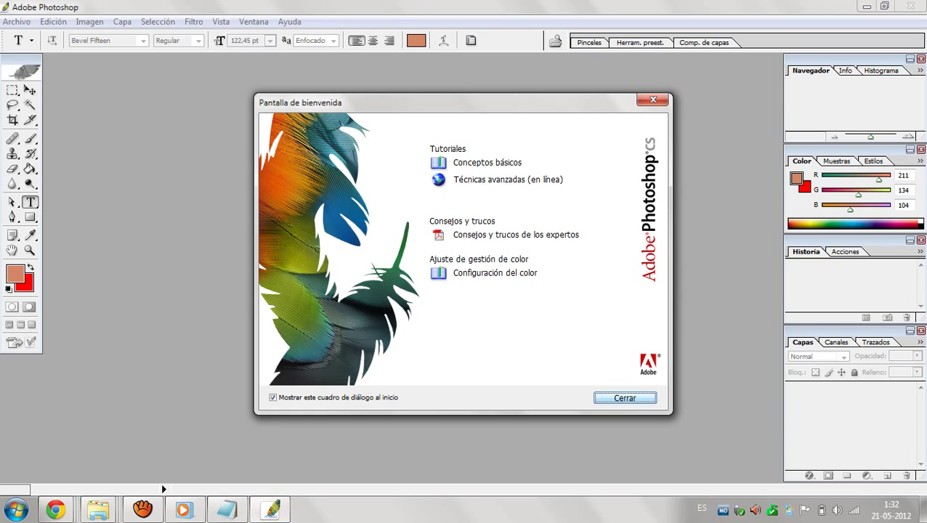
pyautogui.press('Return')
pyautogui.hotkey('alt', 'a')
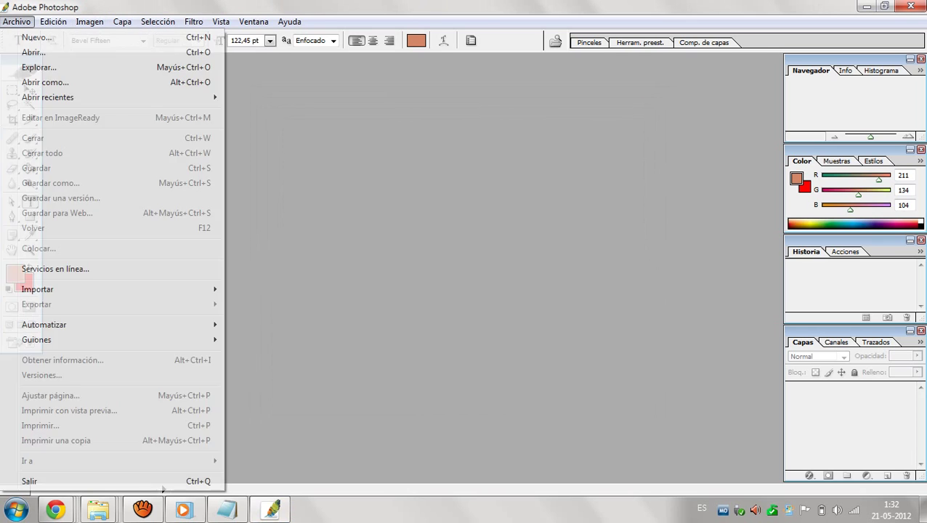
pyautogui.press('Return')
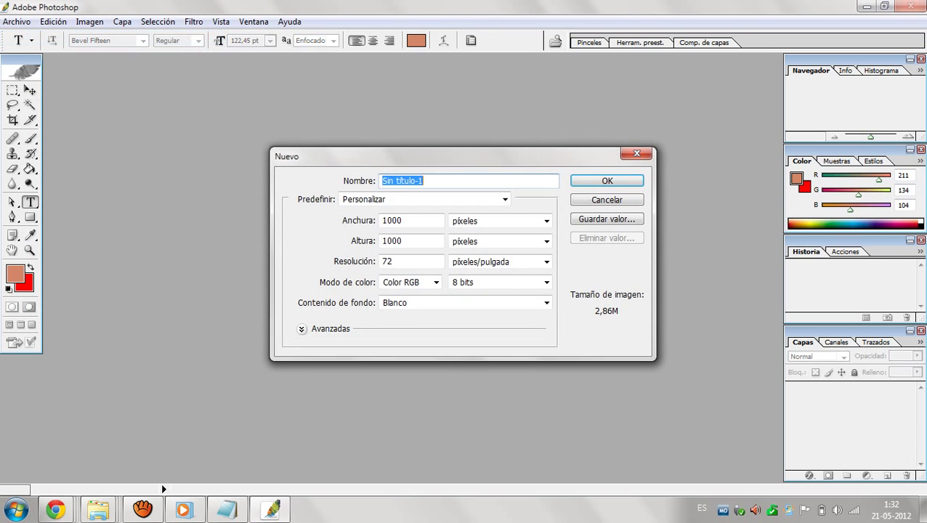
pyautogui.press('Return')
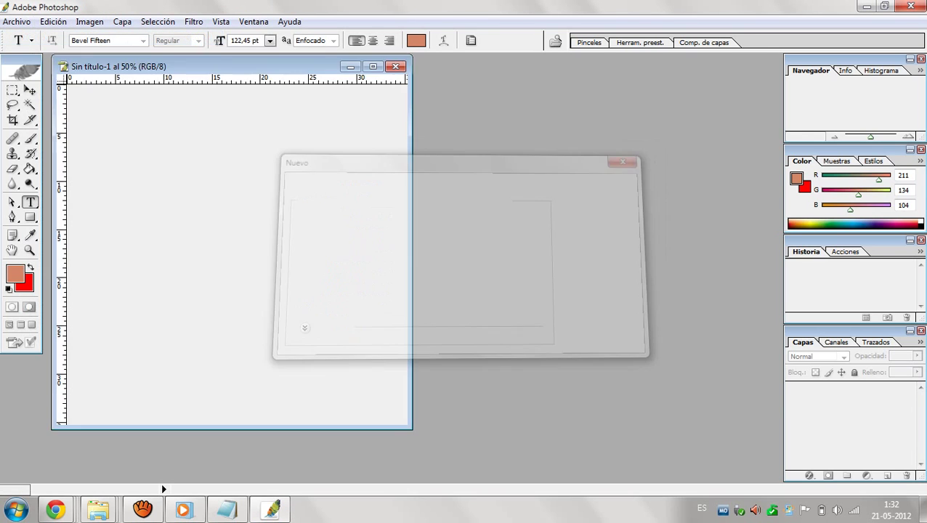
# Set the text font to Still Time and draw a wide text box across the upper half of the canvas.
pyautogui.click(115, 42)
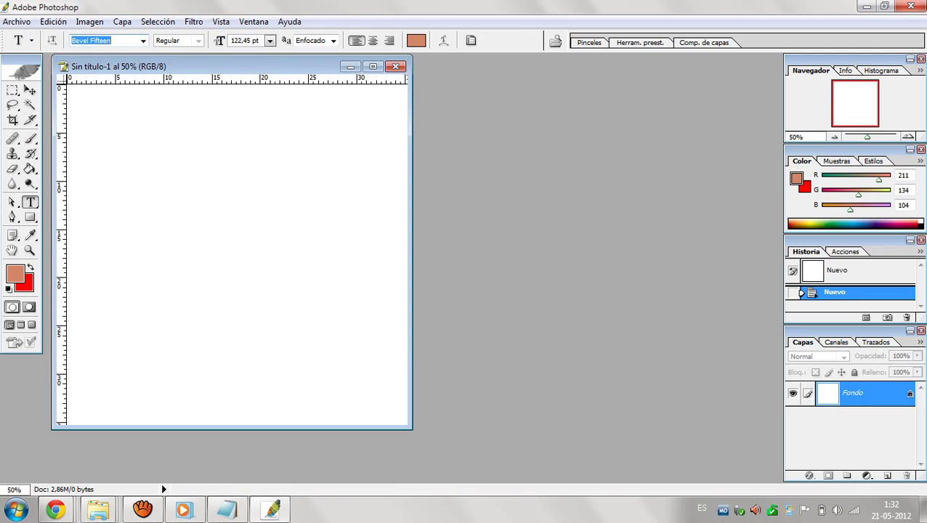
pyautogui.write('still Time')
pyautogui.press('Return')
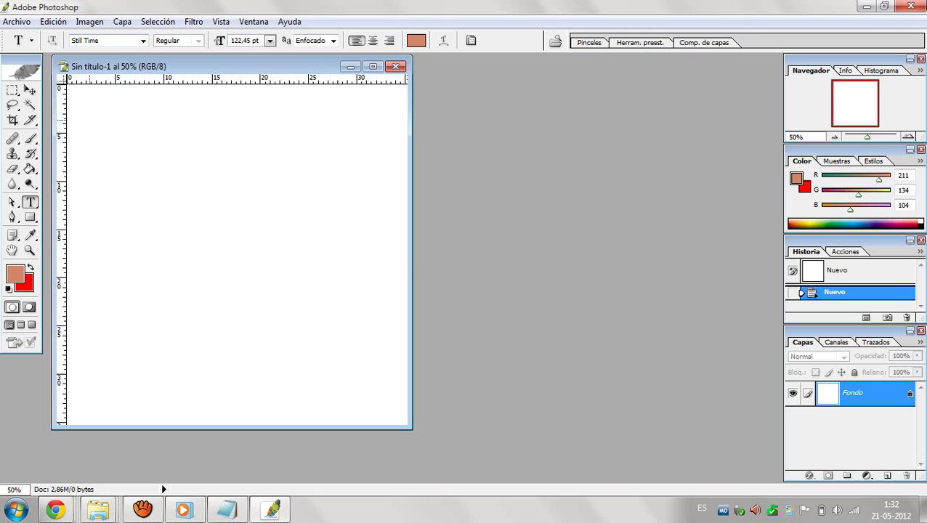
pyautogui.moveTo(88, 120); pyautogui.dragTo(380, 295)
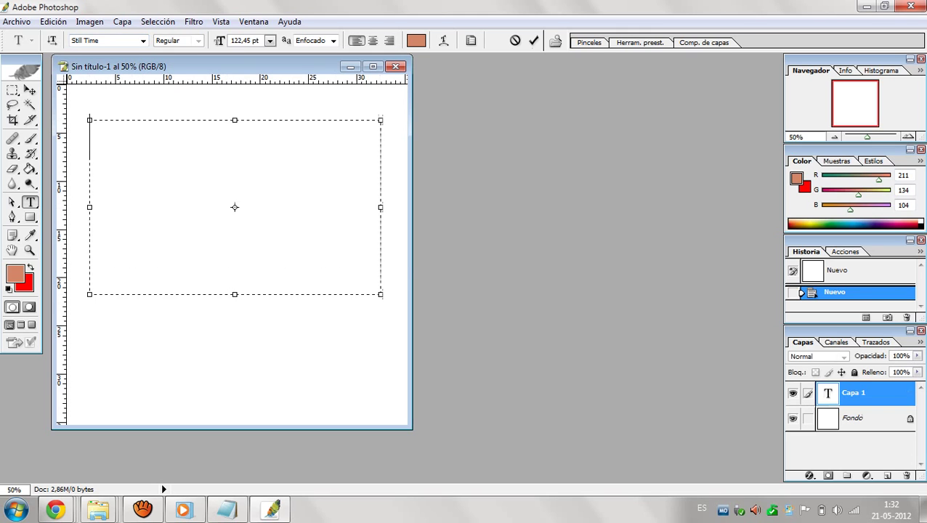
# Set the text colour to black (000000).
pyautogui.click(416, 40)
pyautogui.click(182, 393)
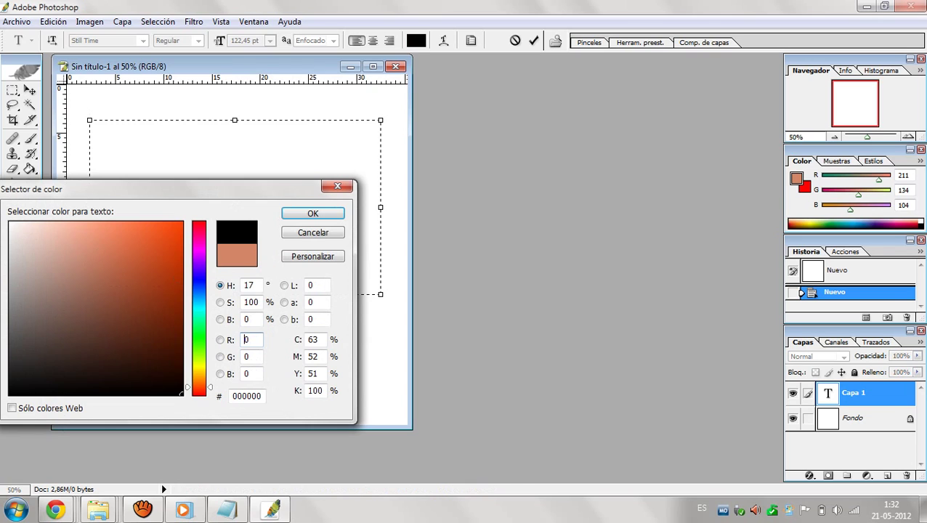
pyautogui.press('Return')
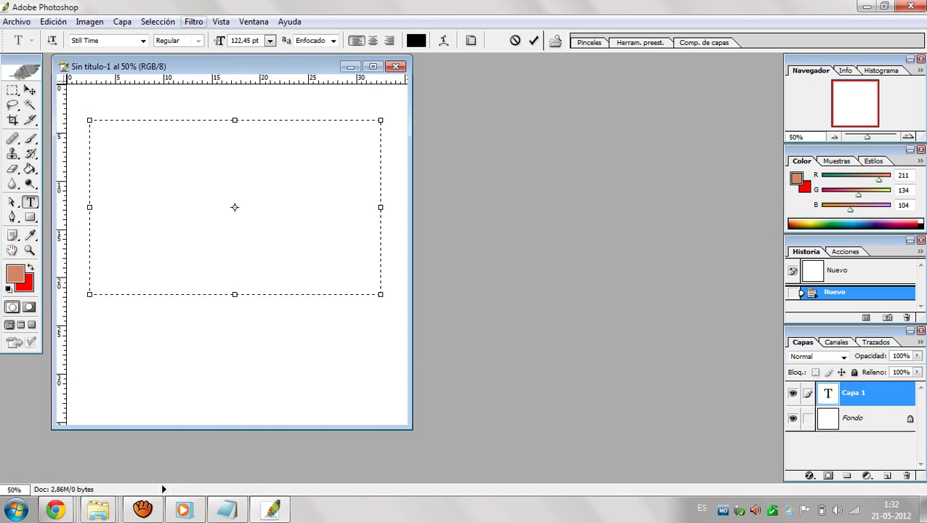
# Enter "listo" in the text box, clearing the mistyped letters.
pyautogui.write('I')
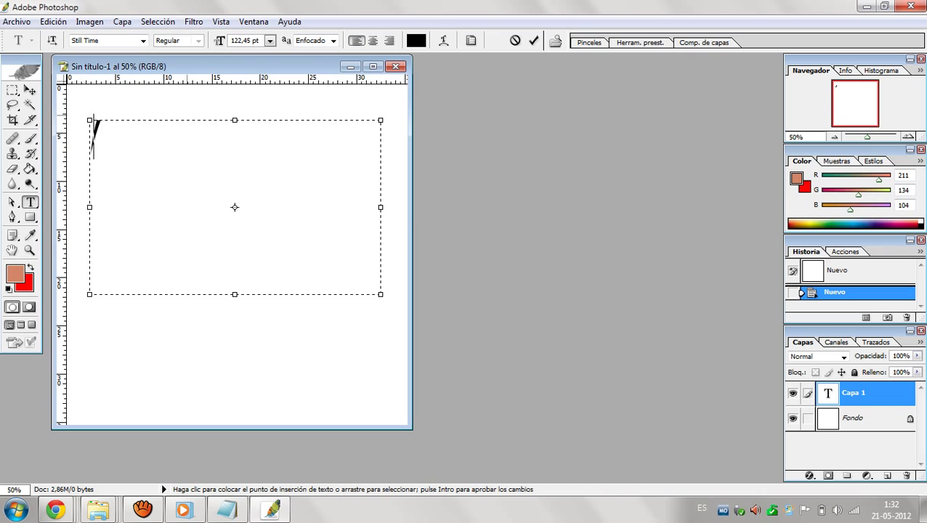
pyautogui.write('ST')
pyautogui.press('BackSpace')
pyautogui.press('BackSpace')
pyautogui.write('S')
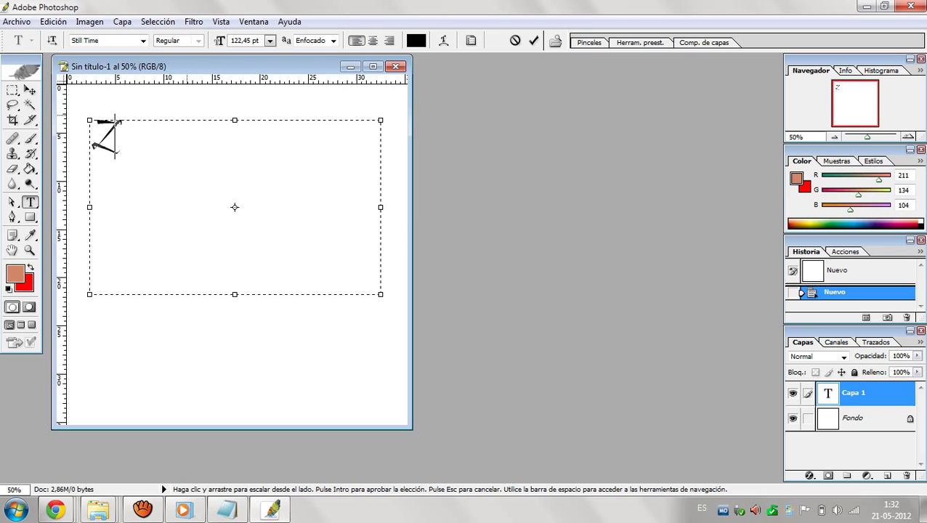
pyautogui.press('BackSpace')
pyautogui.press('BackSpace')
pyautogui.write('Iisto')
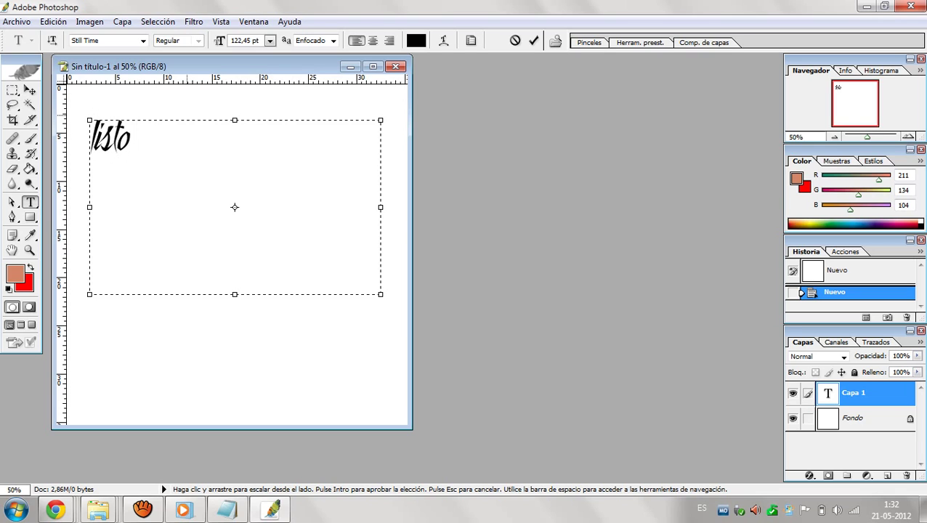
# Maximize the document window and set the size of the whole text to 72 pt.
pyautogui.click(373, 66)
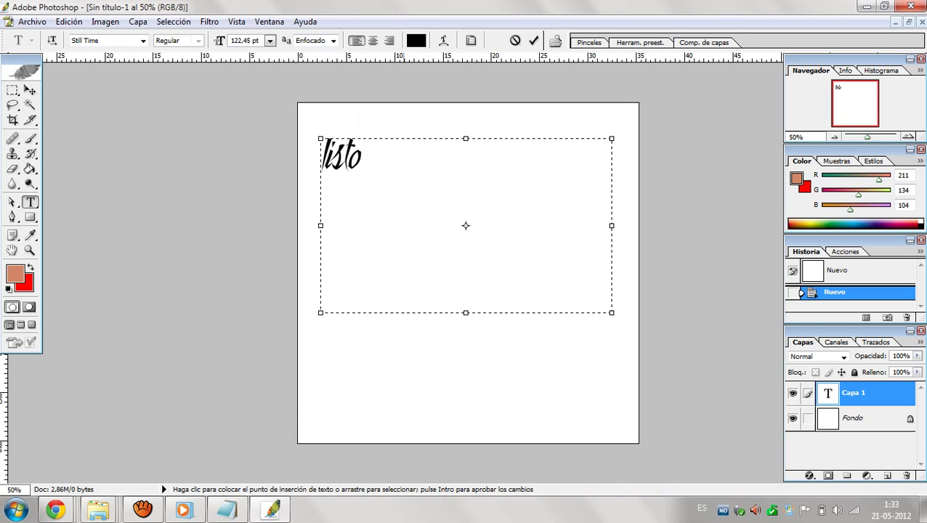
pyautogui.hotkey('ctrl', 'a')
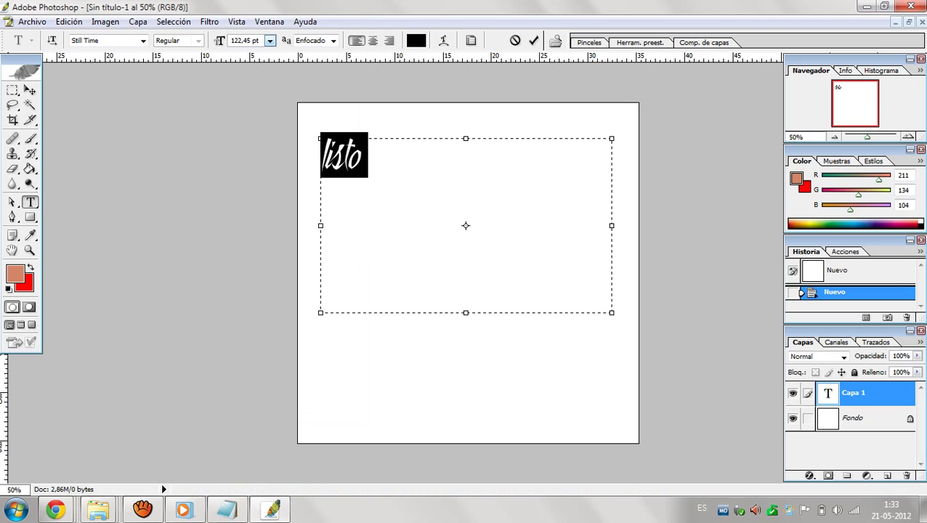
pyautogui.click(270, 41)
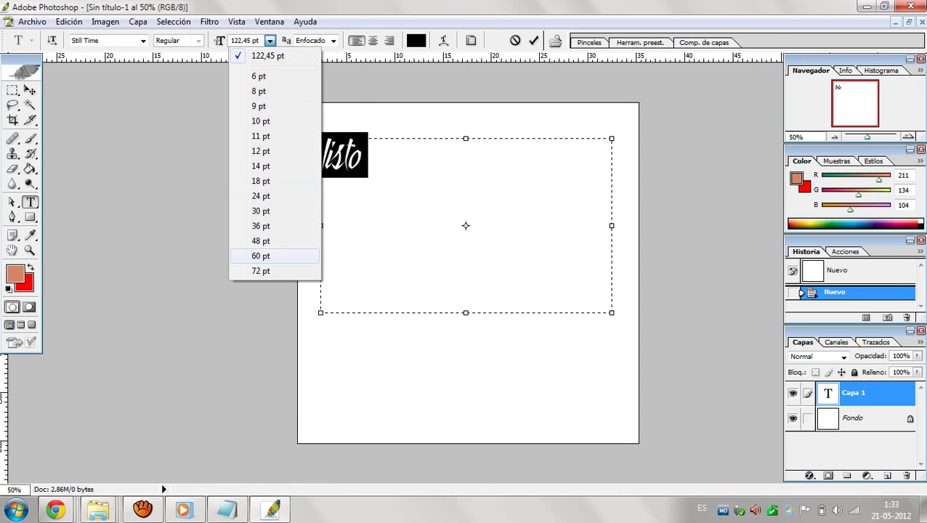
pyautogui.click(260, 271)
pyautogui.click(348, 149)
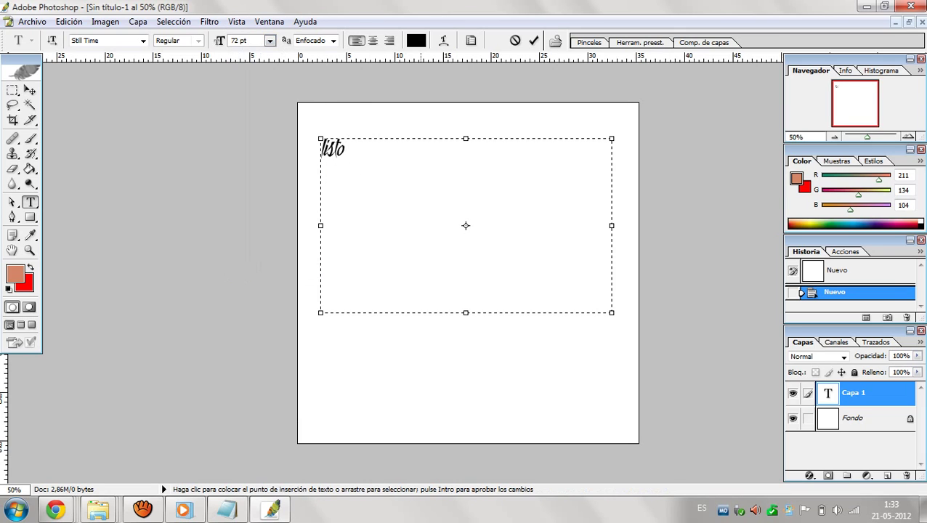
# Add "ya" after "listo" and set the size of the whole text to 300 pt.
pyautogui.write('ya')
pyautogui.hotkey('ctrl', 'a')
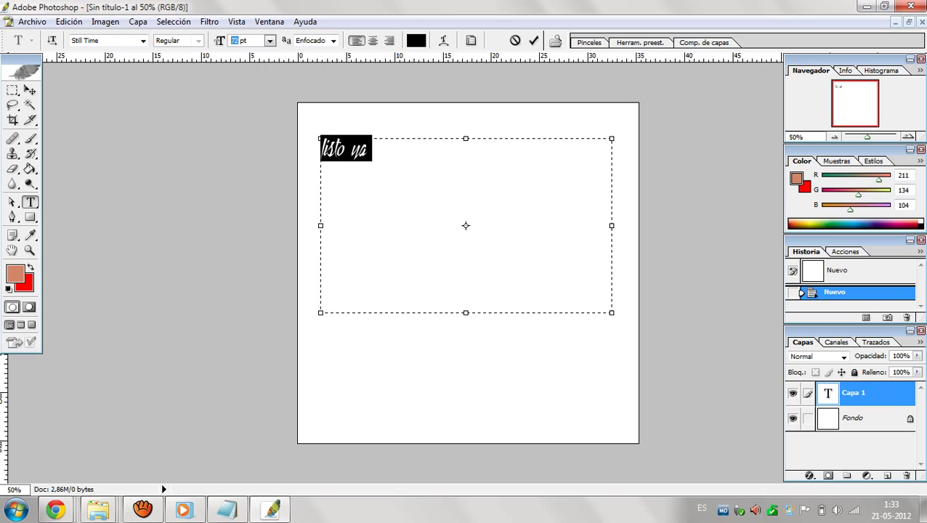
pyautogui.write('300')
pyautogui.press('Return')
pyautogui.press('Right')
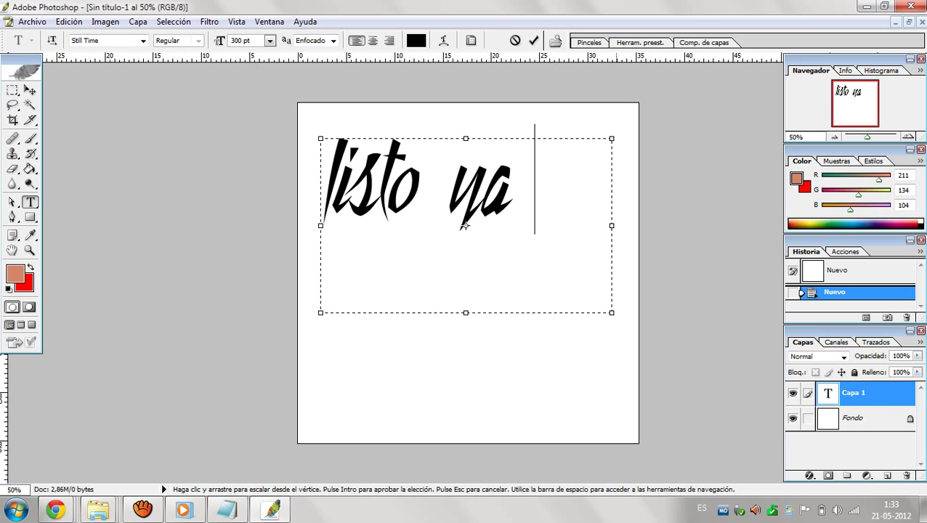
# Enlarge the text box to the canvas's lower-right corner and add the lines "esta nuestro" and "cs8 portable" below "listo ya".
pyautogui.moveTo(611, 312); pyautogui.dragTo(639, 443)
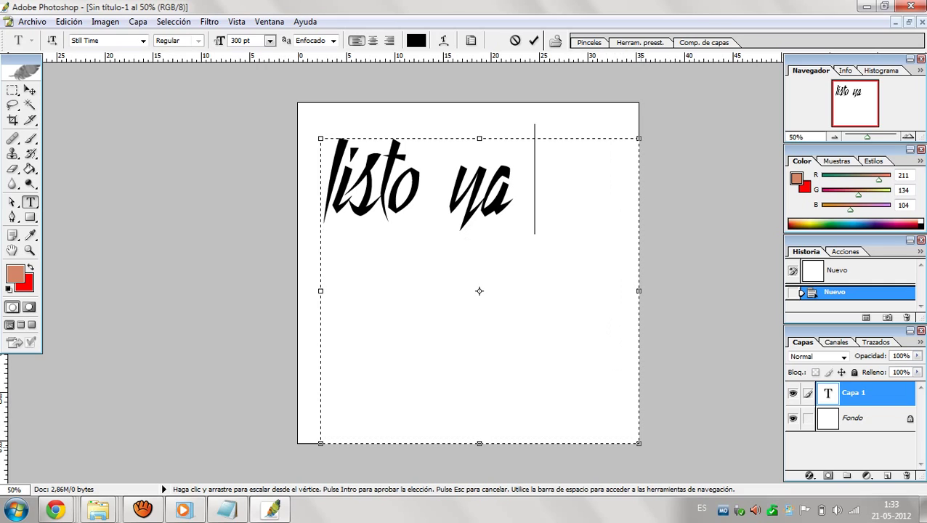
pyautogui.press('Return')
pyautogui.write('esta ')
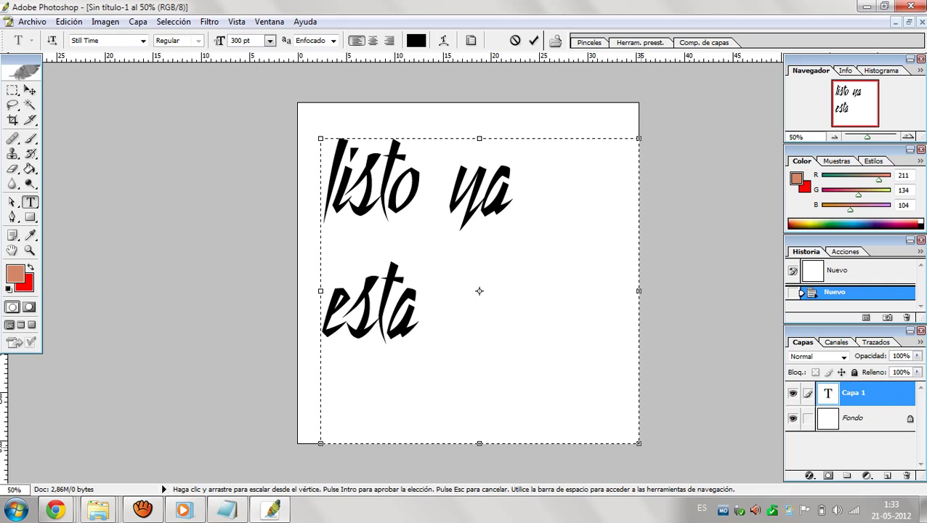
pyautogui.write('nuestro')
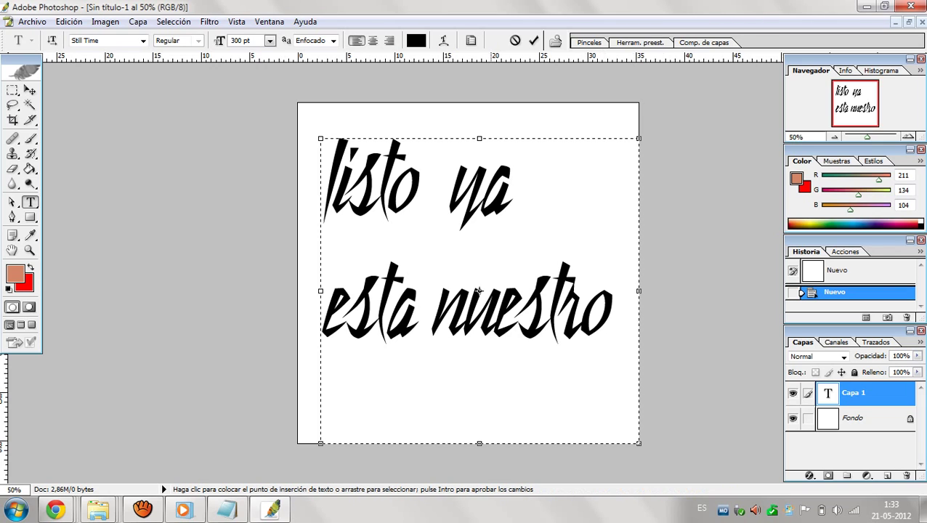
pyautogui.press('Return')
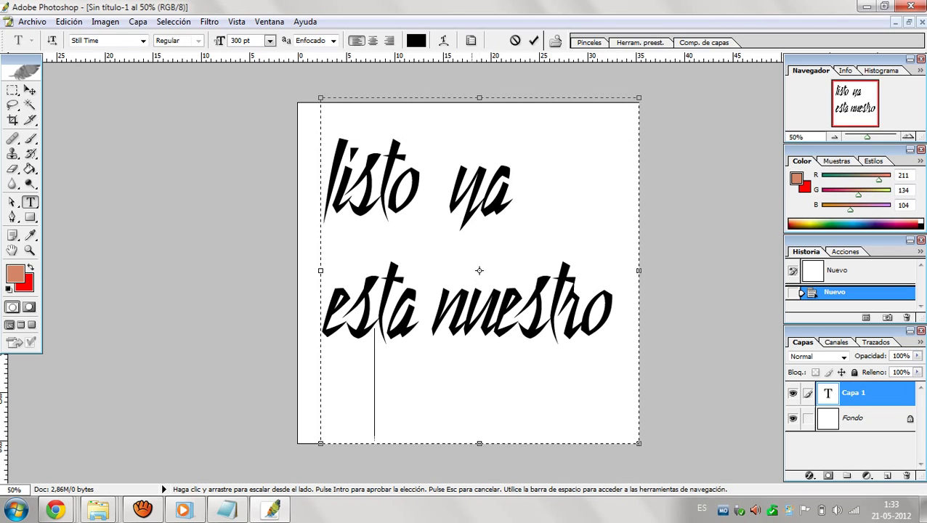
pyautogui.write('cs8 p')
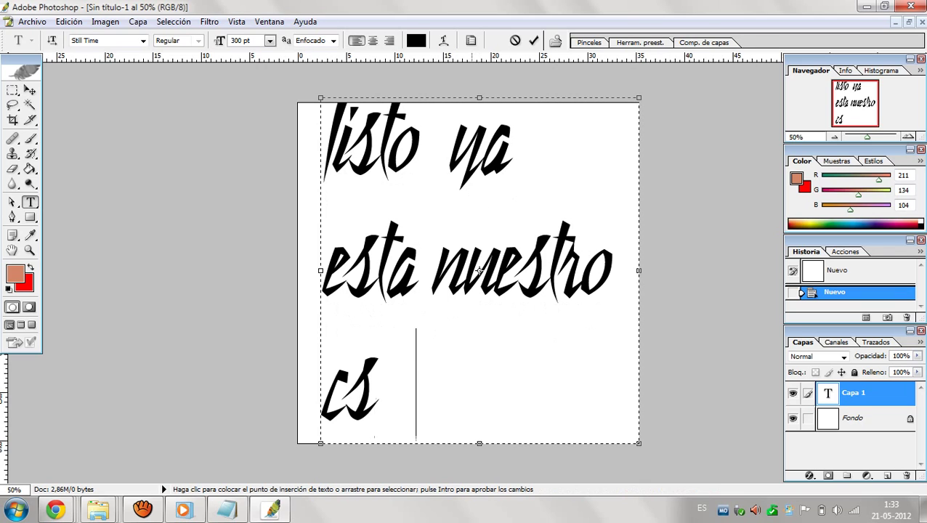
pyautogui.write('ortable')
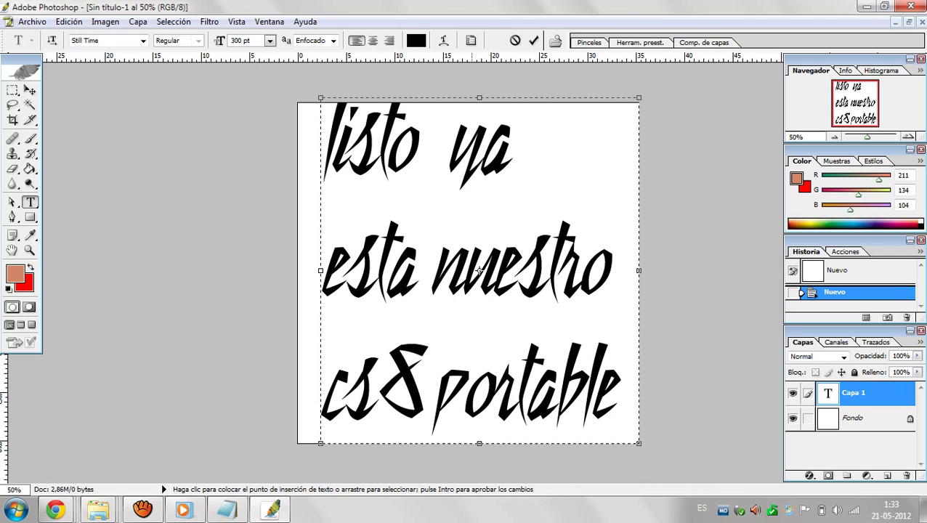
# Replace all the text in the box with "sin problemas", placing each word on its own line.
pyautogui.hotkey('ctrl', 'a')
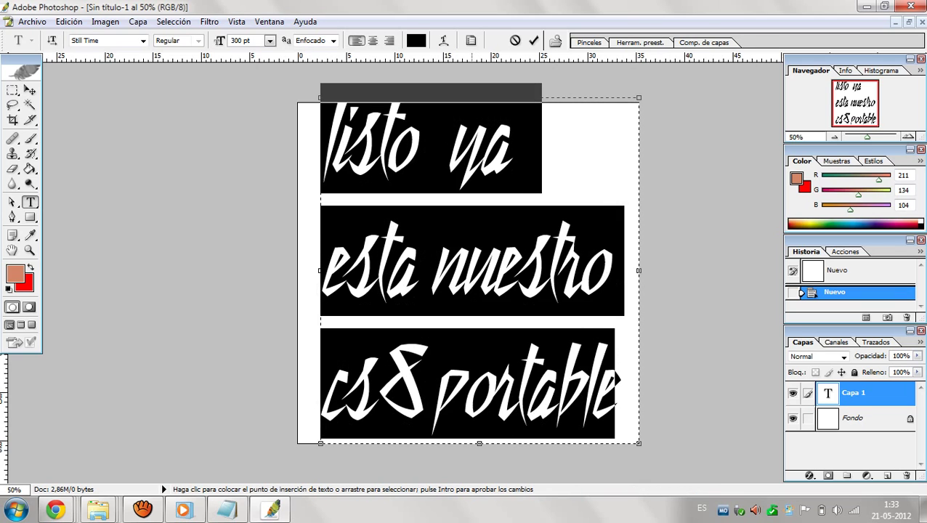
pyautogui.press('BackSpace')
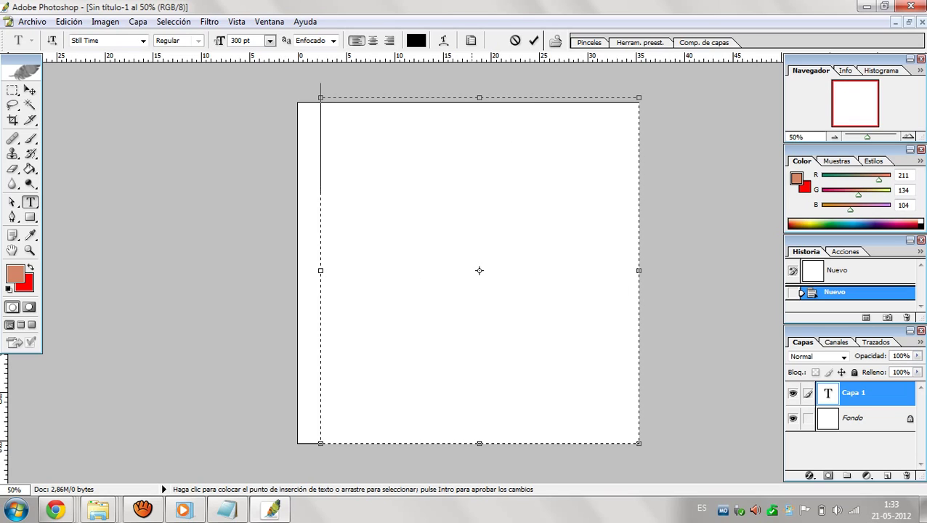
pyautogui.write('Sin n')
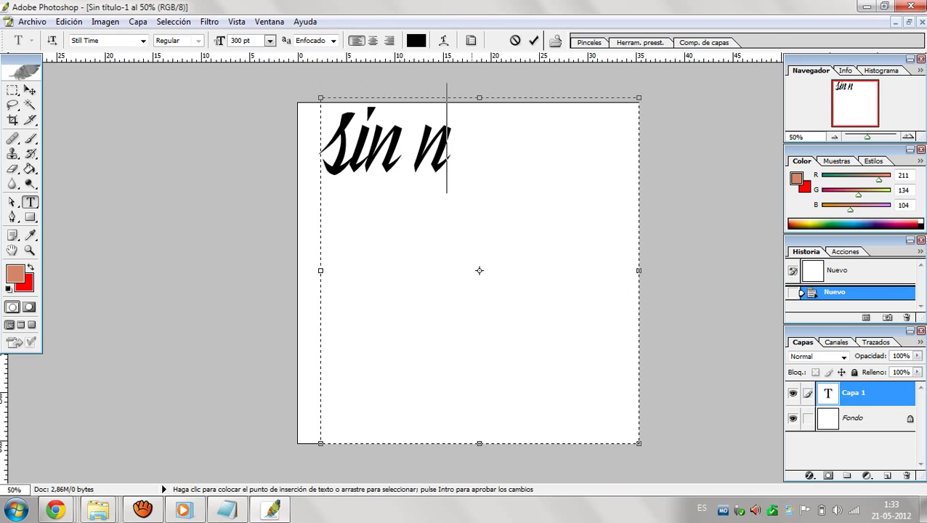
pyautogui.press('BackSpace')
pyautogui.write('problemas')
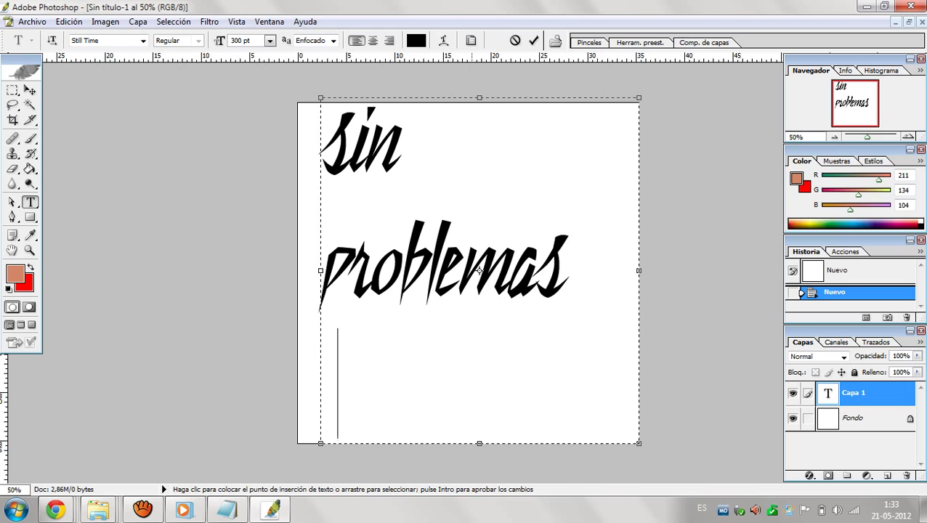
# Add the line "y no es el" below "problemas" in the text box.
pyautogui.press('Return')
pyautogui.write('y noi')
pyautogui.press('BackSpace')
pyautogui.write('es el')
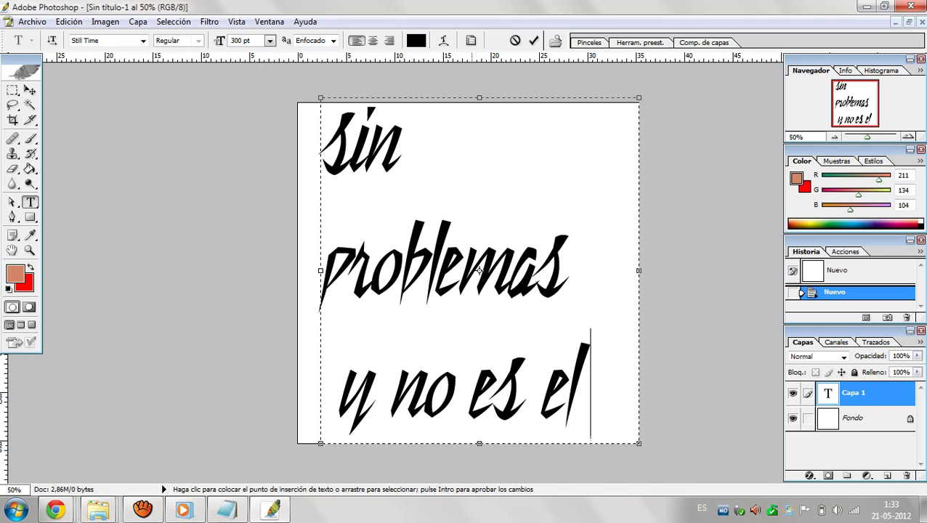
# Replace all the text in the box with "cs4" on the first line and "es el cs8" on the second.
pyautogui.hotkey('ctrl', 'a')
pyautogui.write('d')
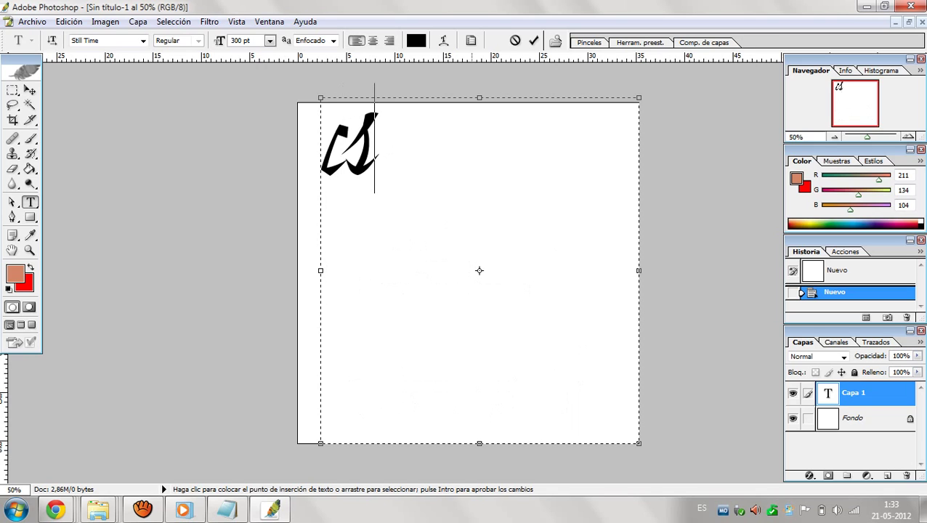
pyautogui.write('4')
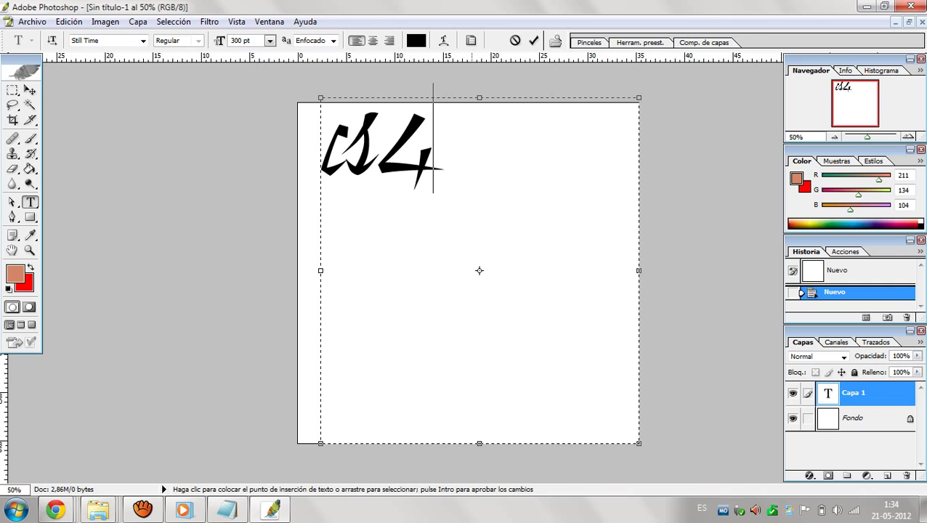
pyautogui.press('Return')
pyautogui.write('es ')
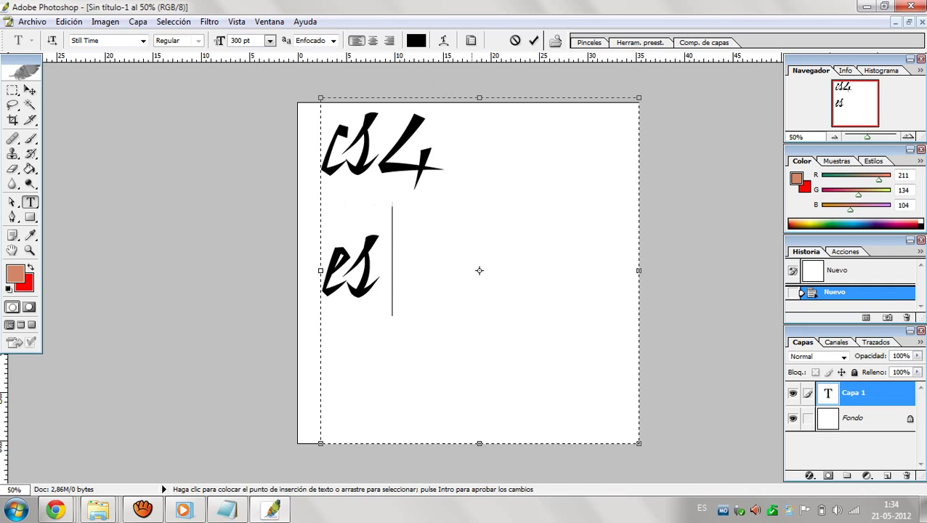
pyautogui.write('el cs8')
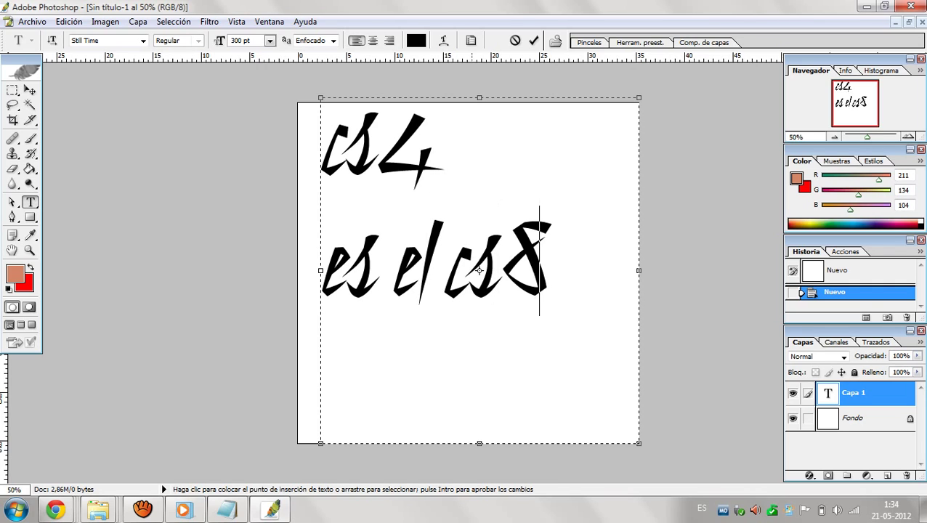
# Replace the text with three lines reading "para el que", "iso el comen" and "tario".
pyautogui.press('BackSpace')
pyautogui.press('BackSpace')
pyautogui.press('BackSpace')
pyautogui.press('BackSpace')
pyautogui.press('BackSpace')
pyautogui.press('BackSpace')
pyautogui.press('BackSpace')
pyautogui.press('BackSpace')
pyautogui.press('BackSpace')
pyautogui.press('BackSpace')
pyautogui.press('BackSpace')
pyautogui.press('BackSpace')
pyautogui.press('BackSpace')
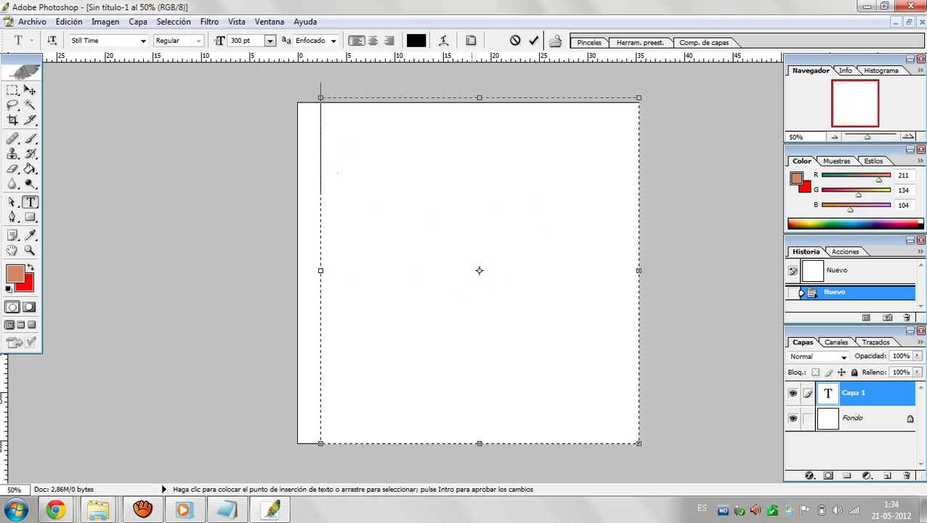
pyautogui.write('para u')
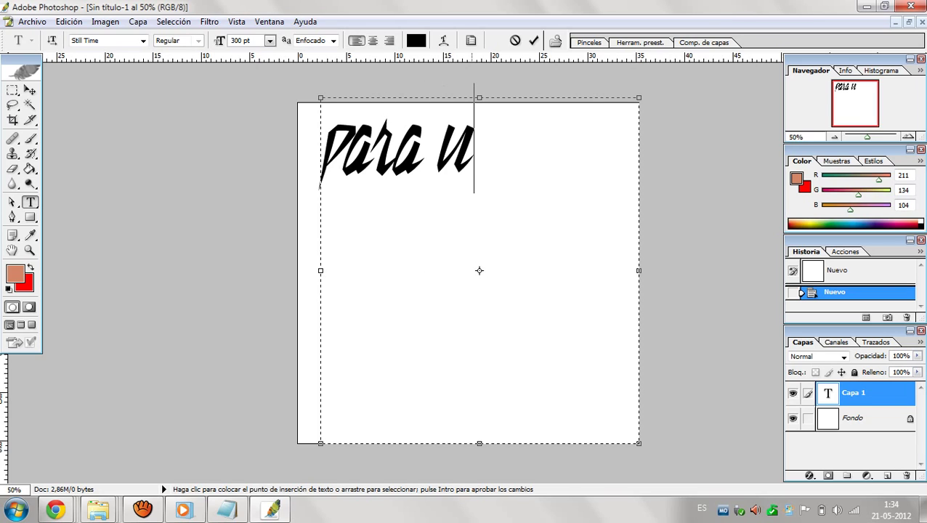
pyautogui.press('BackSpace')
pyautogui.write('el que')
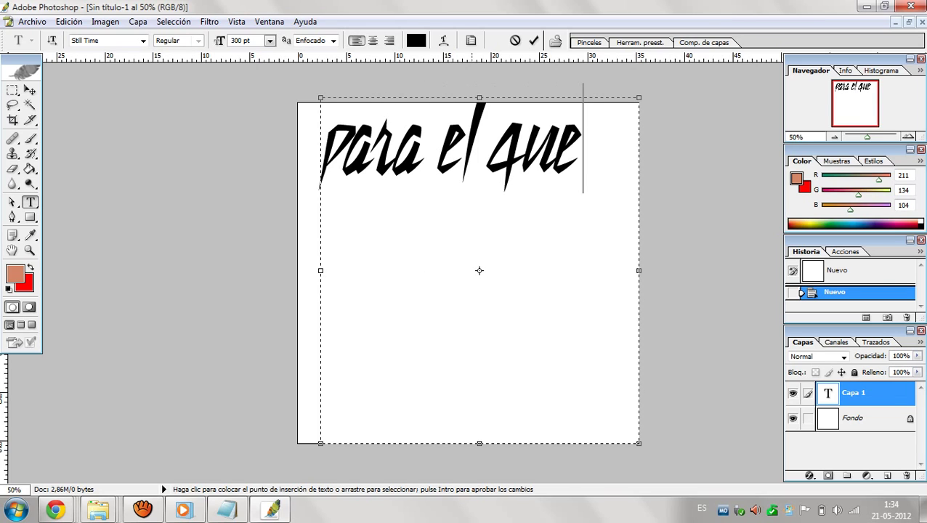
pyautogui.press('Return')
pyautogui.write('i')
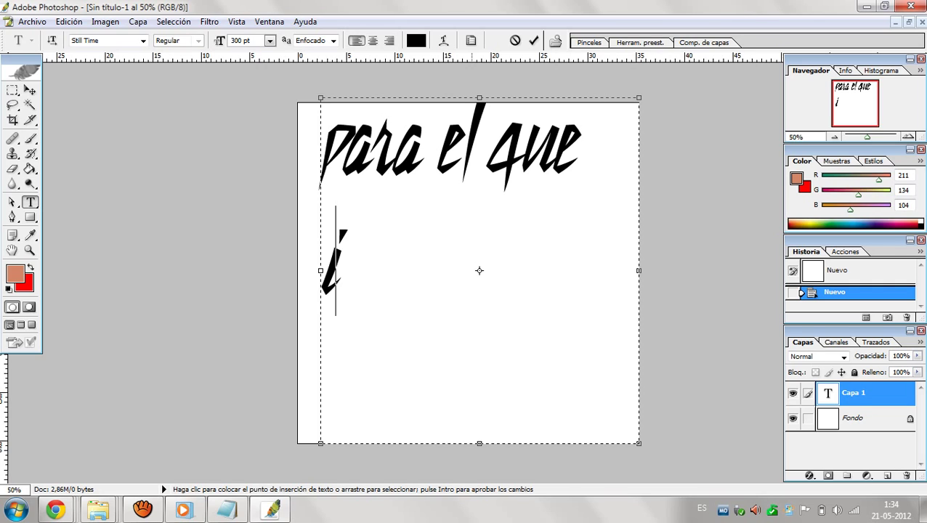
pyautogui.write('so el comen')
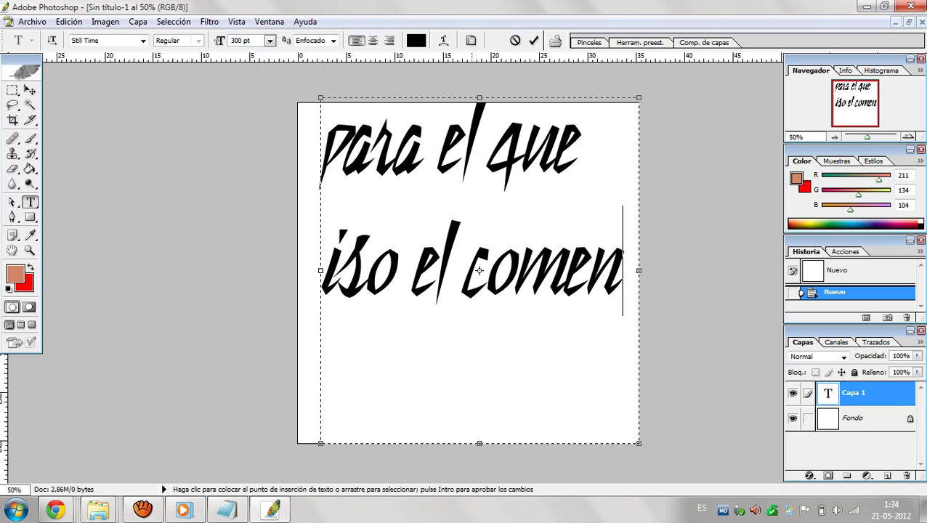
pyautogui.press('Return')
pyautogui.write('tario')
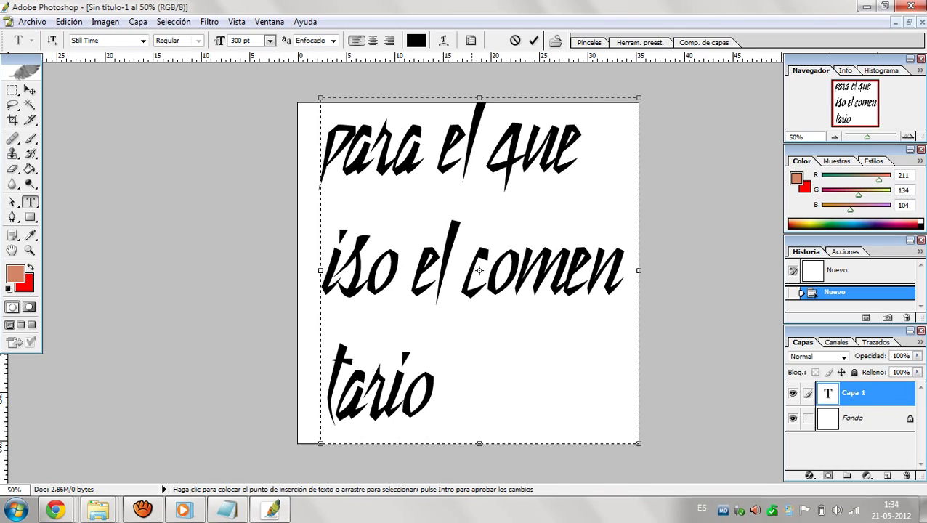
# Replace the three lines of text with "que era el".
pyautogui.hotkey('shift', 'Up')
pyautogui.hotkey('shift', 'Up')
pyautogui.hotkey('shift', 'Up')
pyautogui.press('BackSpace')
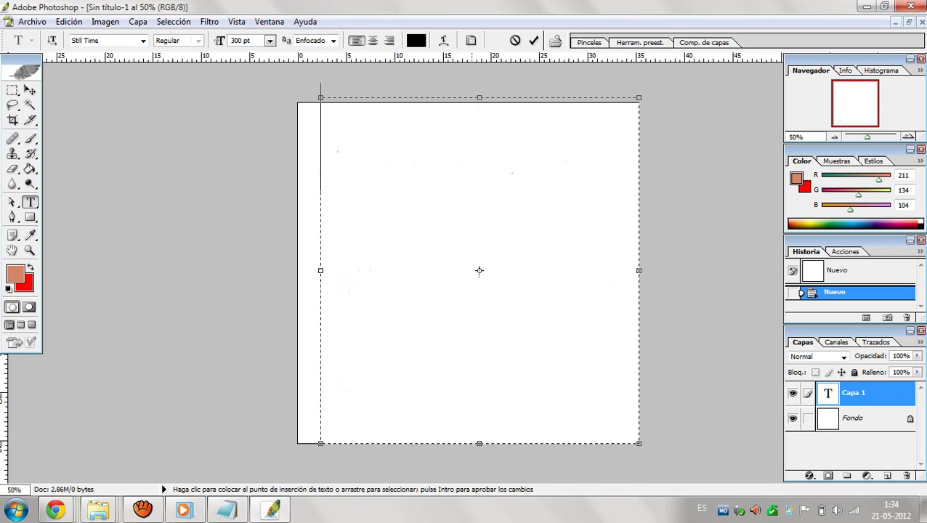
pyautogui.write('que era el')
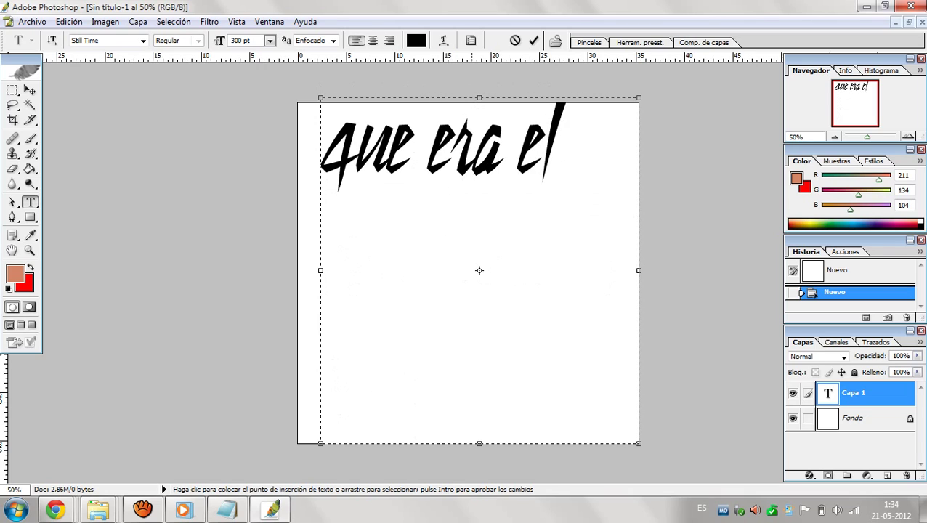
pyautogui.write('q')
# Replace the text with the farewell lines "adios", "Party Rock" and "jejeje".
pyautogui.press('BackSpace')
pyautogui.press('BackSpace')
pyautogui.press('BackSpace')
pyautogui.press('BackSpace')
pyautogui.press('BackSpace')
pyautogui.press('BackSpace')
pyautogui.press('BackSpace')
pyautogui.press('BackSpace')
pyautogui.press('BackSpace')
pyautogui.press('BackSpace')
pyautogui.press('BackSpace')
pyautogui.write('adi')
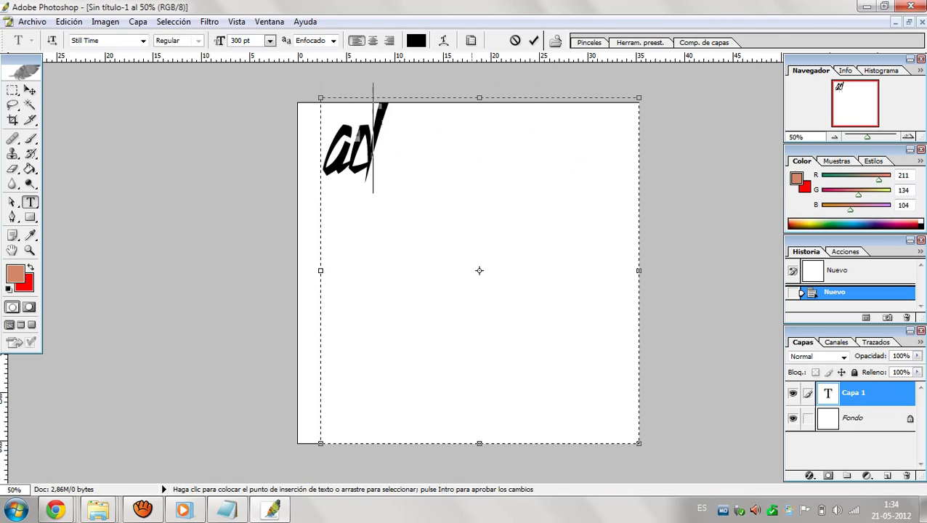
pyautogui.write('os')
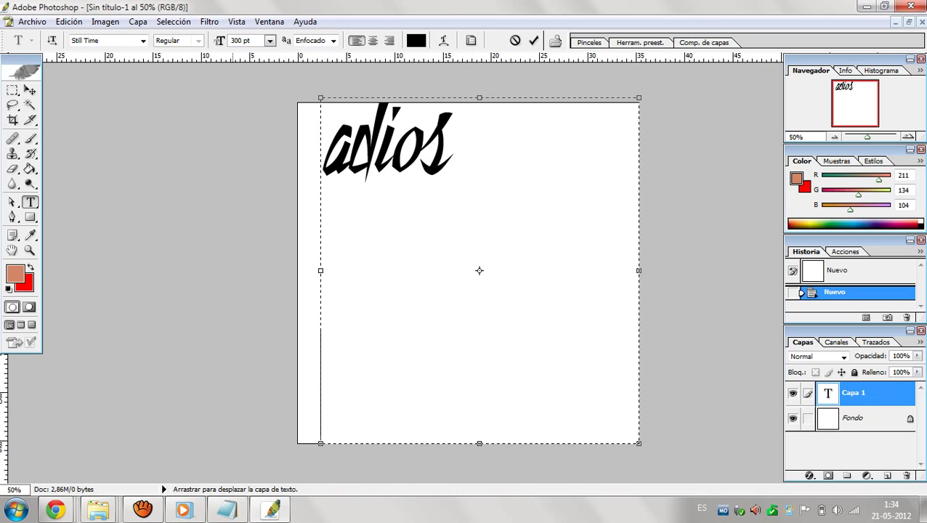
pyautogui.press('Return')
pyautogui.write('Pa')
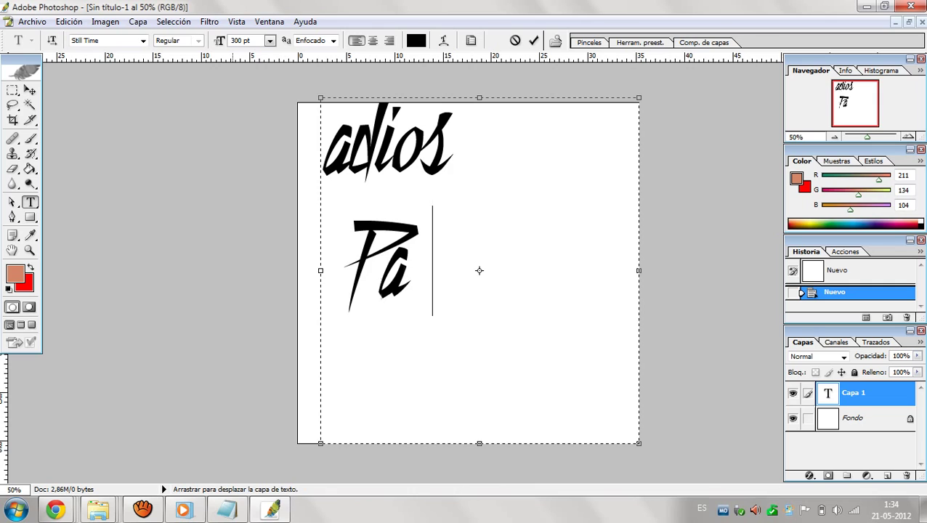
pyautogui.write('rty Rock')
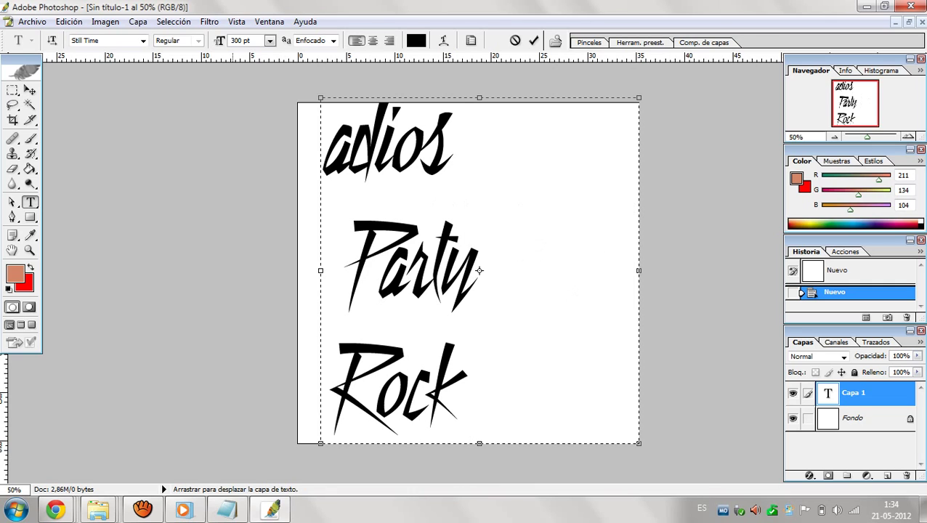
pyautogui.press('Return')
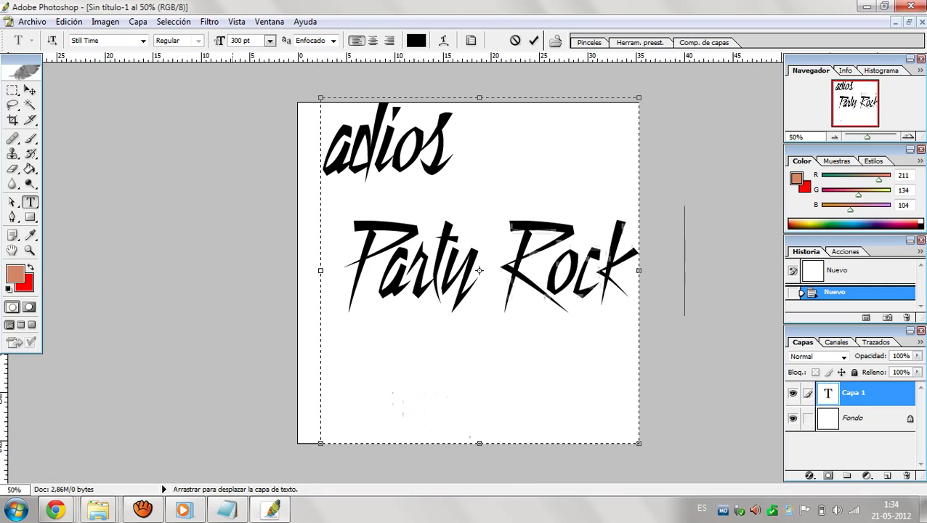
pyautogui.write('jejeje')
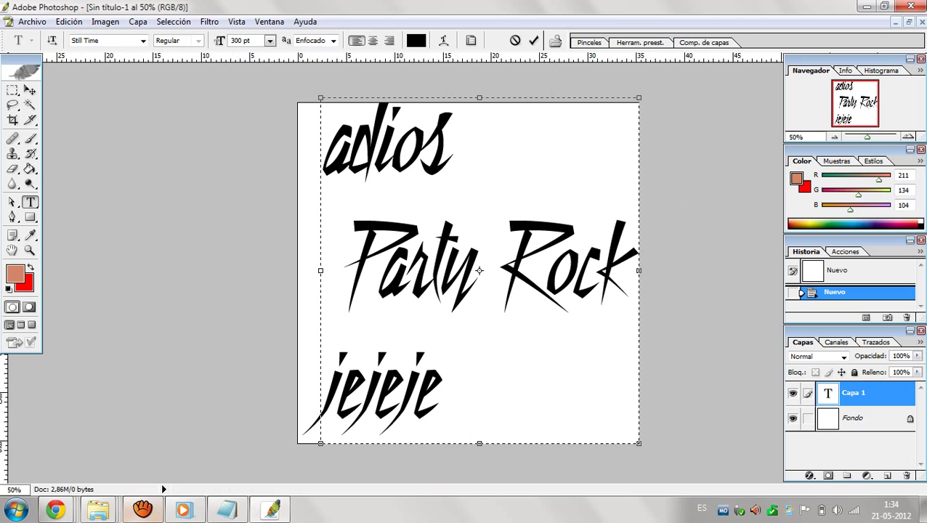
pyautogui.click(143, 510)
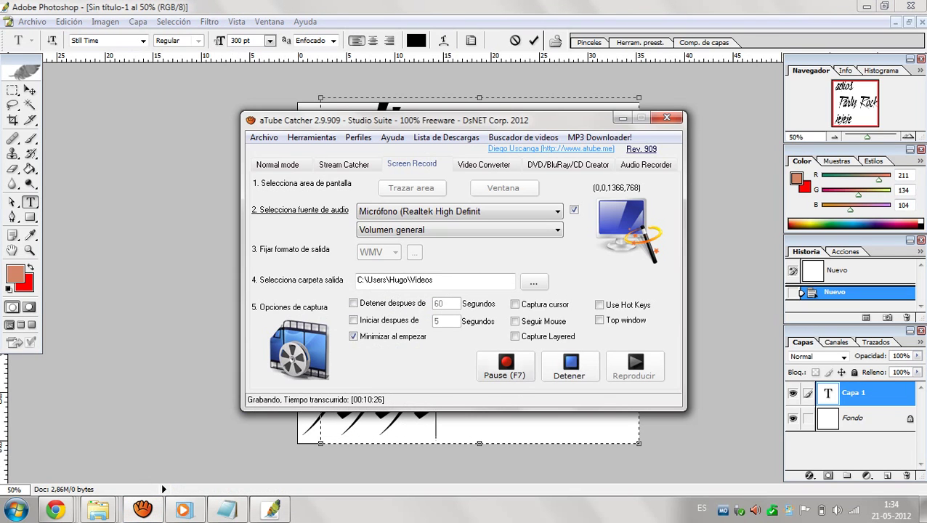